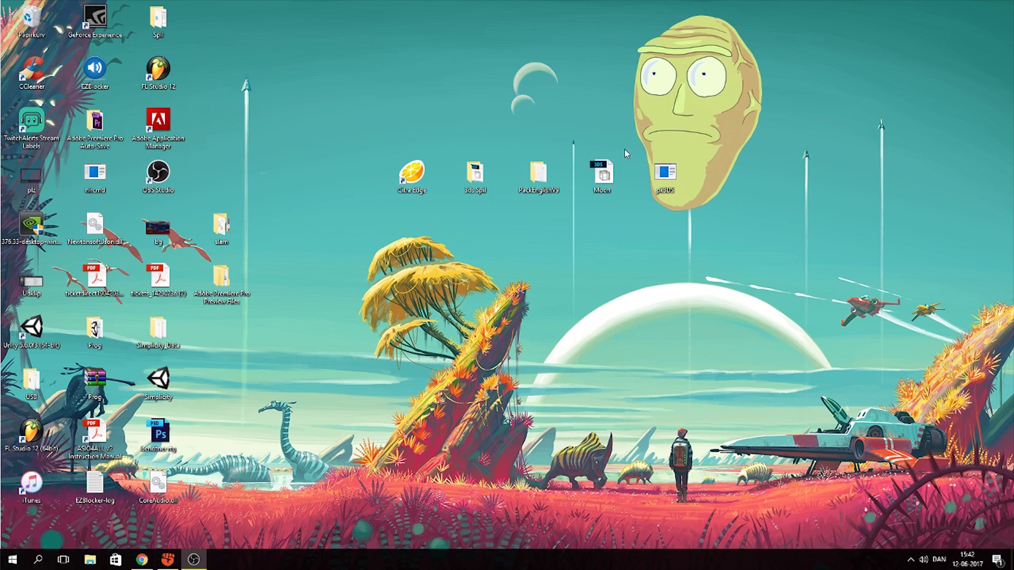
{"action": "double_click", "coordinate": [540, 185]}
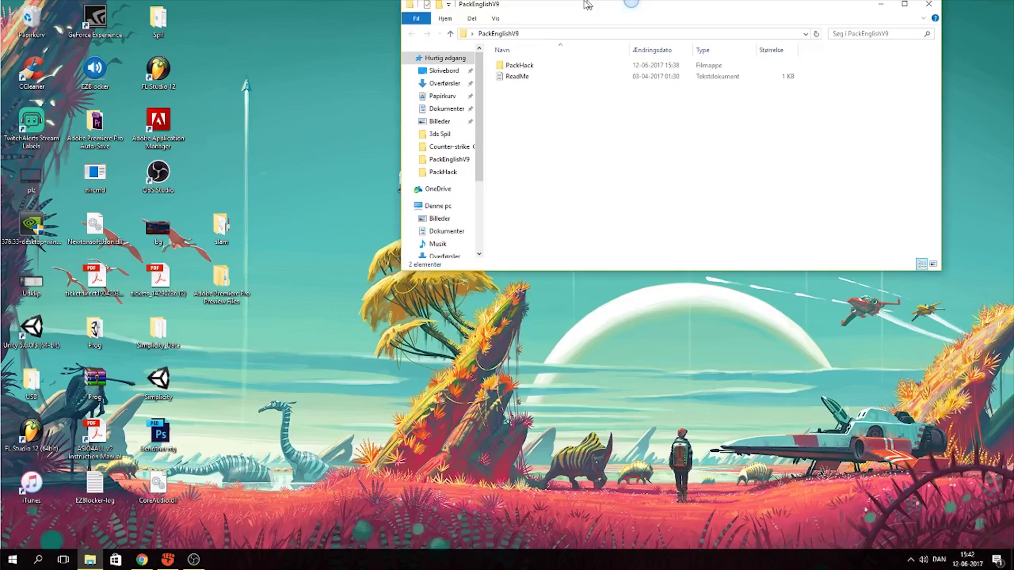
{"action": "double_click", "coordinate": [586, 7]}
{"action": "left_click", "coordinate": [954, 7]}
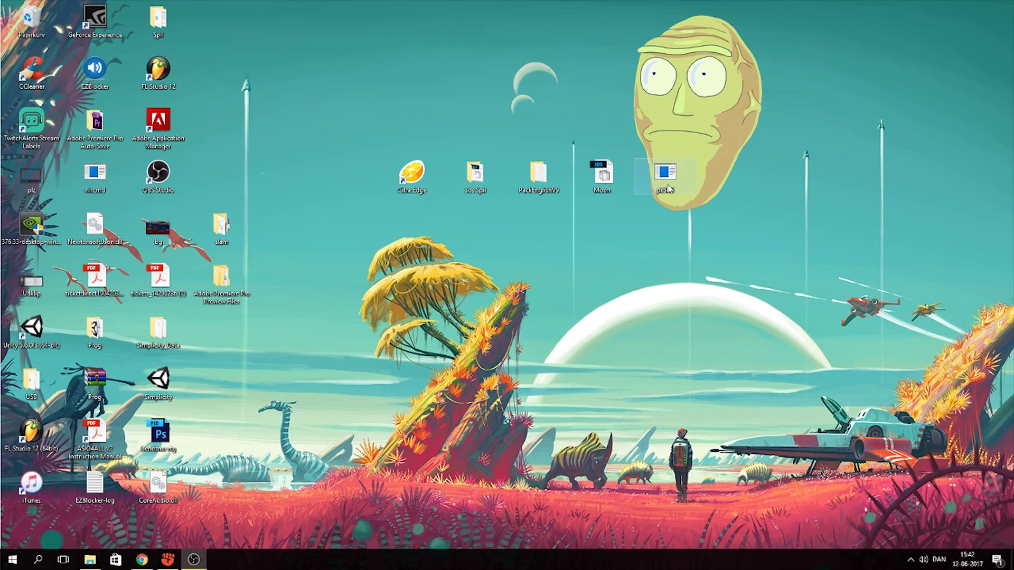
Move the Moon .3DS file from the desktop into the PackHack folder inside PackEnglishV9
{"action": "left_click", "coordinate": [602, 177]}
{"action": "double_click", "coordinate": [539, 173]}
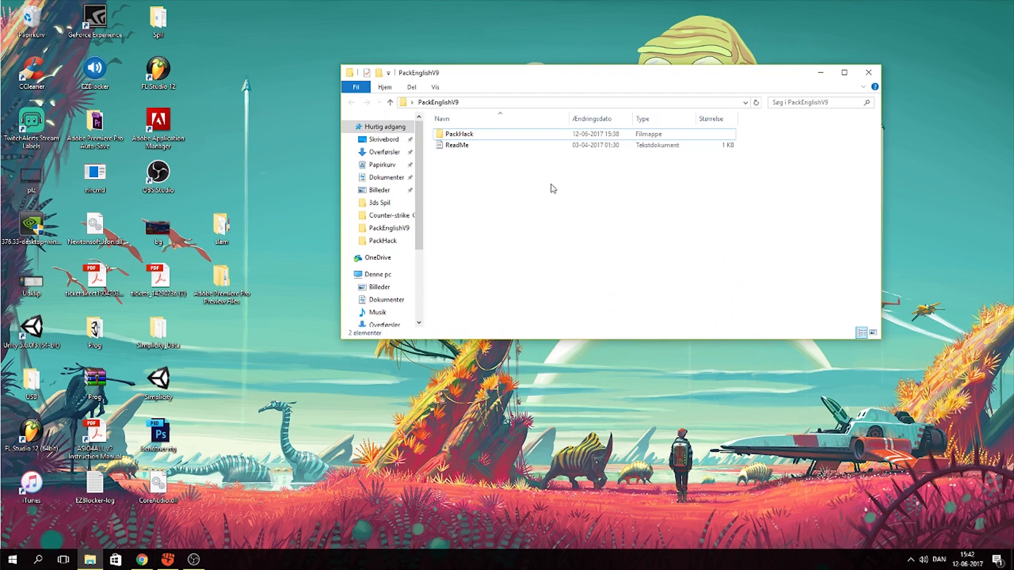
{"action": "left_click_drag", "start_coordinate": [565, 86], "coordinate": [267, 96]}
{"action": "double_click", "coordinate": [236, 142]}
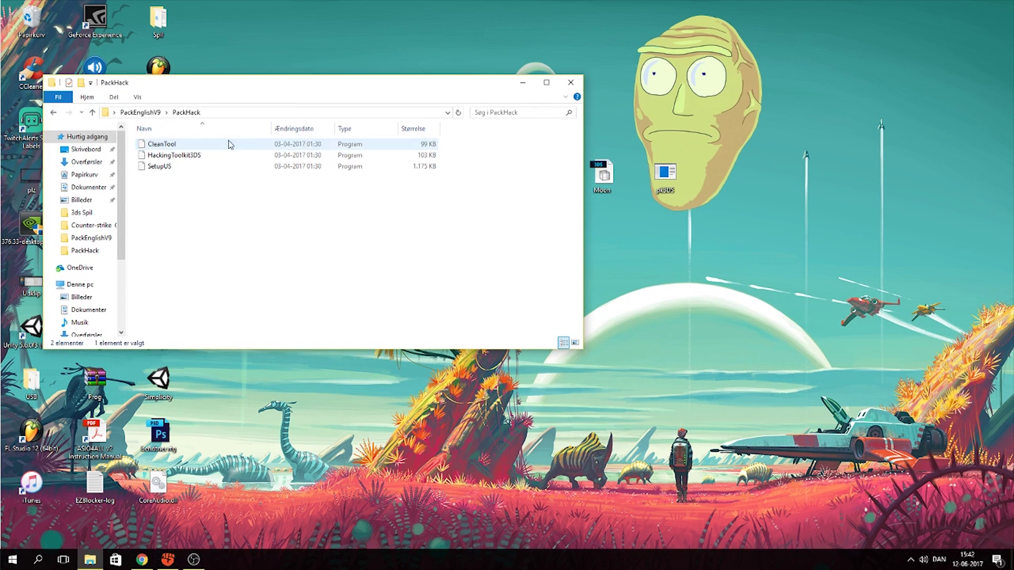
{"action": "left_click_drag", "start_coordinate": [603, 177], "coordinate": [334, 267]}
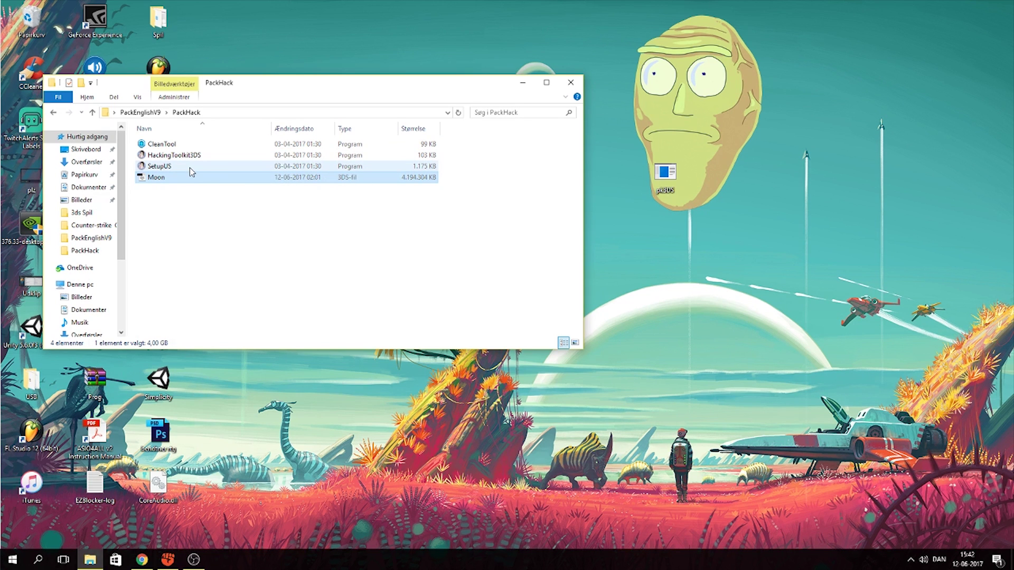
Run HackingToolkit3DS to extract the .3DS file Moon with option D, decompress code.bin, and close the toolkit
{"action": "double_click", "coordinate": [182, 156]}
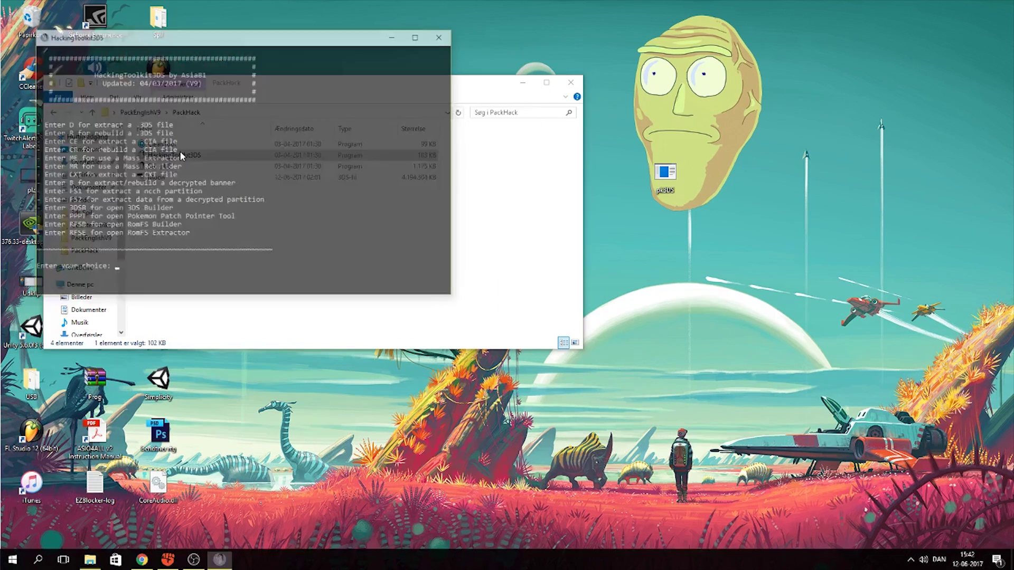
{"action": "left_click_drag", "start_coordinate": [261, 40], "coordinate": [479, 46]}
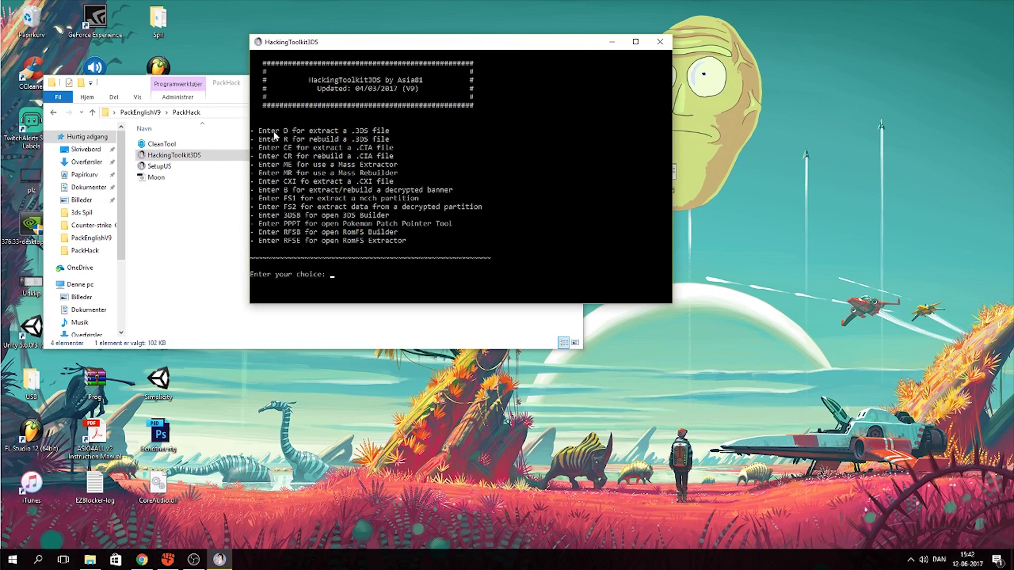
{"action": "type", "text": "D"}
{"action": "key", "text": "Return"}
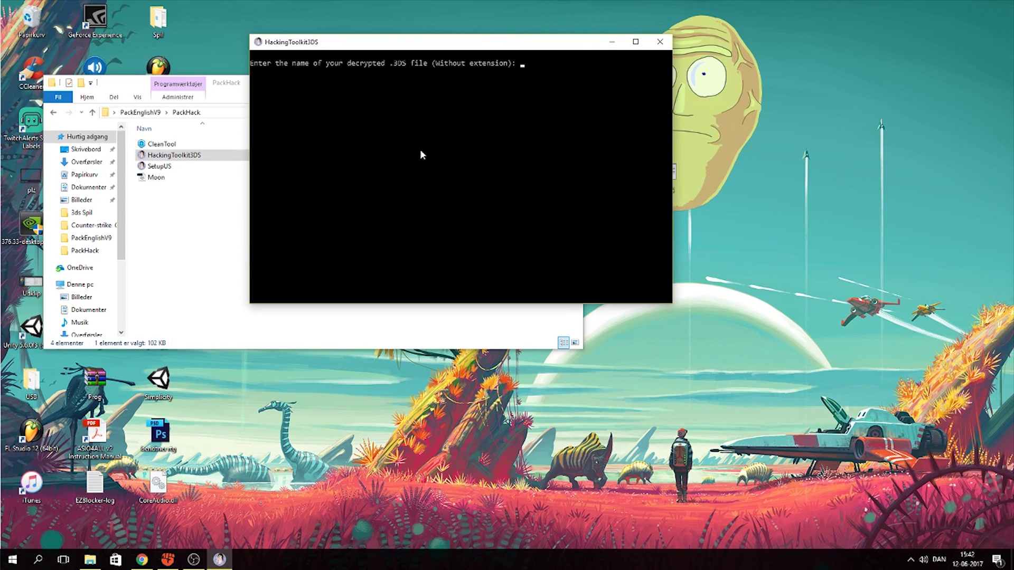
{"action": "type", "text": "Moon"}
{"action": "key", "text": "Return"}
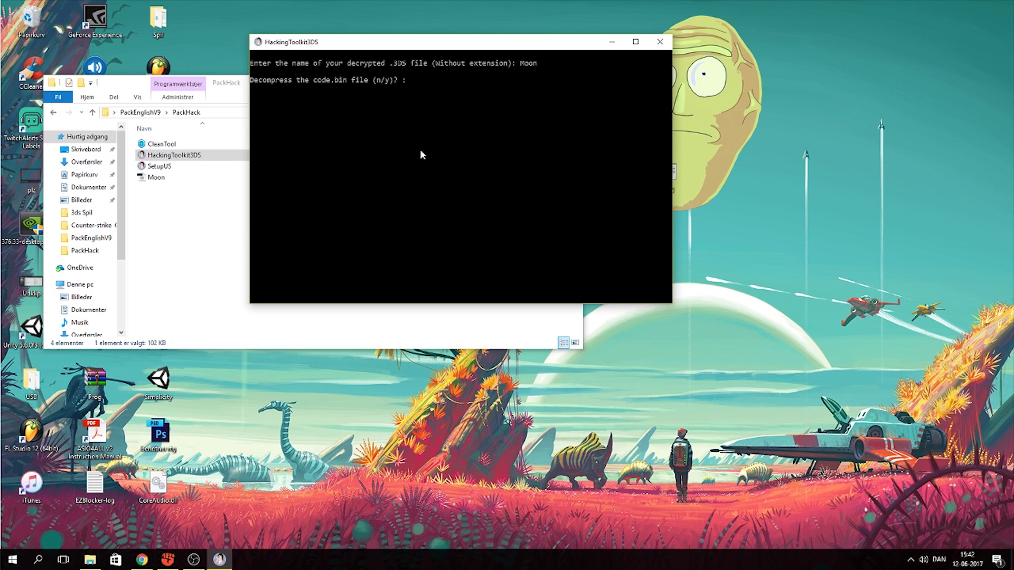
{"action": "type", "text": "y"}
{"action": "key", "text": "Return"}
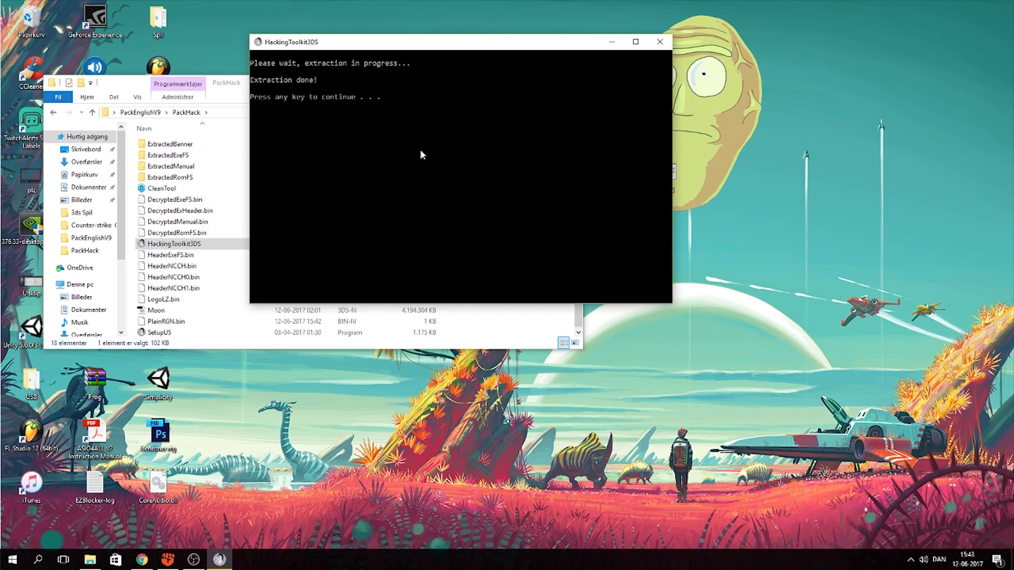
{"action": "key", "text": "Return"}
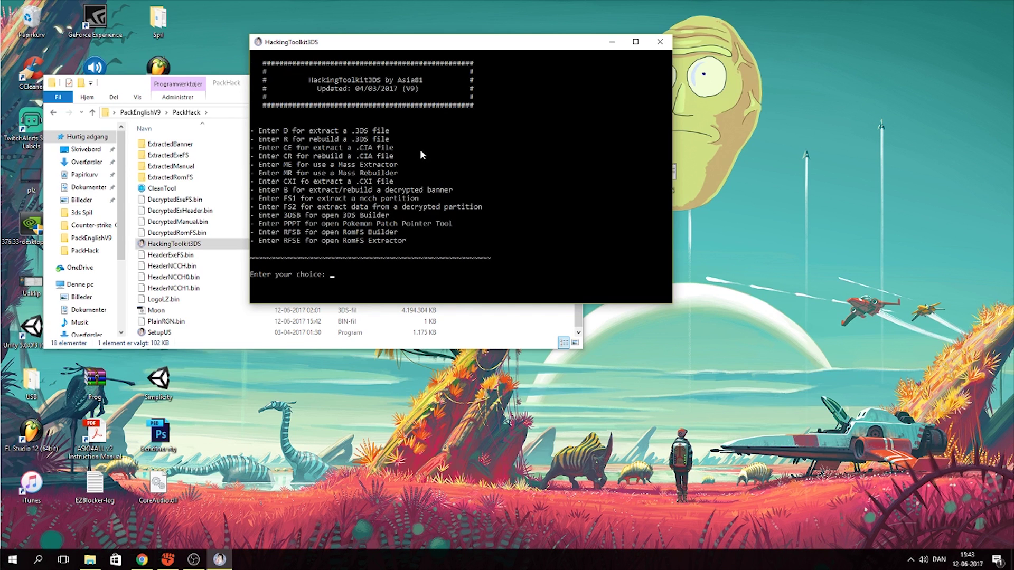
{"action": "left_click", "coordinate": [660, 42]}
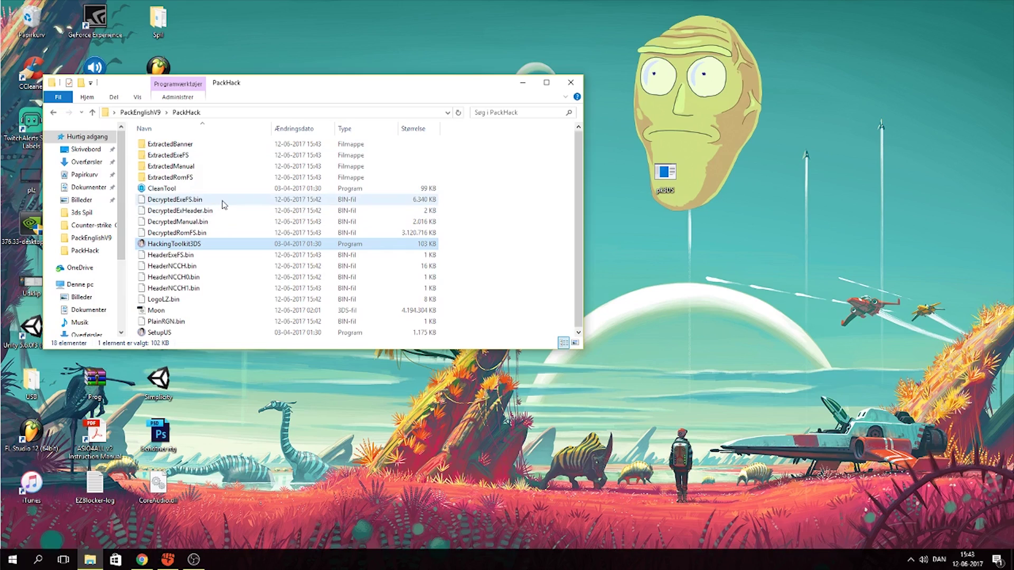
Put away the PackHack window and create a new desktop folder named Cancer
{"action": "left_click_drag", "start_coordinate": [365, 94], "coordinate": [452, 227]}
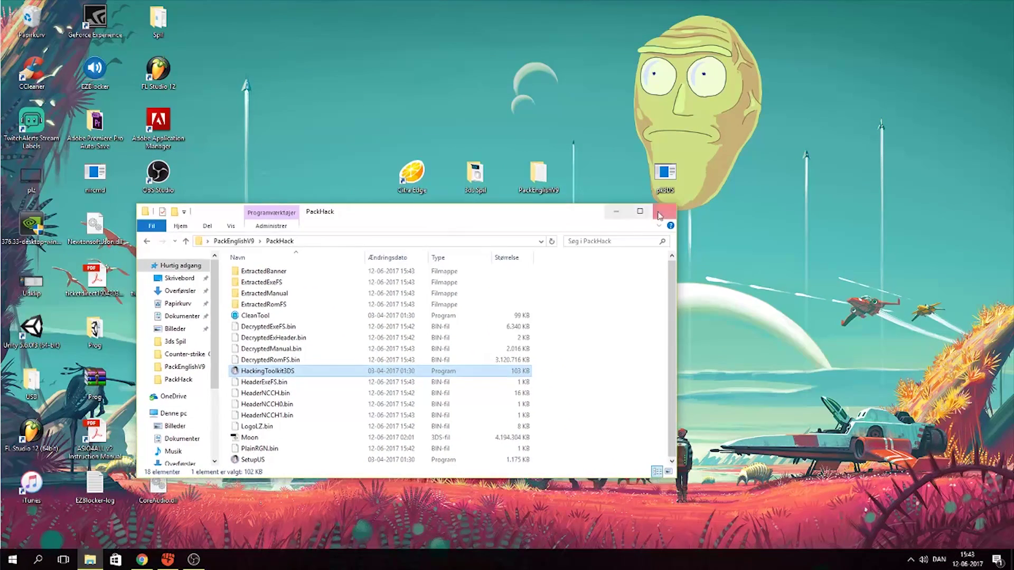
{"action": "left_click", "coordinate": [621, 210]}
{"action": "right_click", "coordinate": [527, 249]}
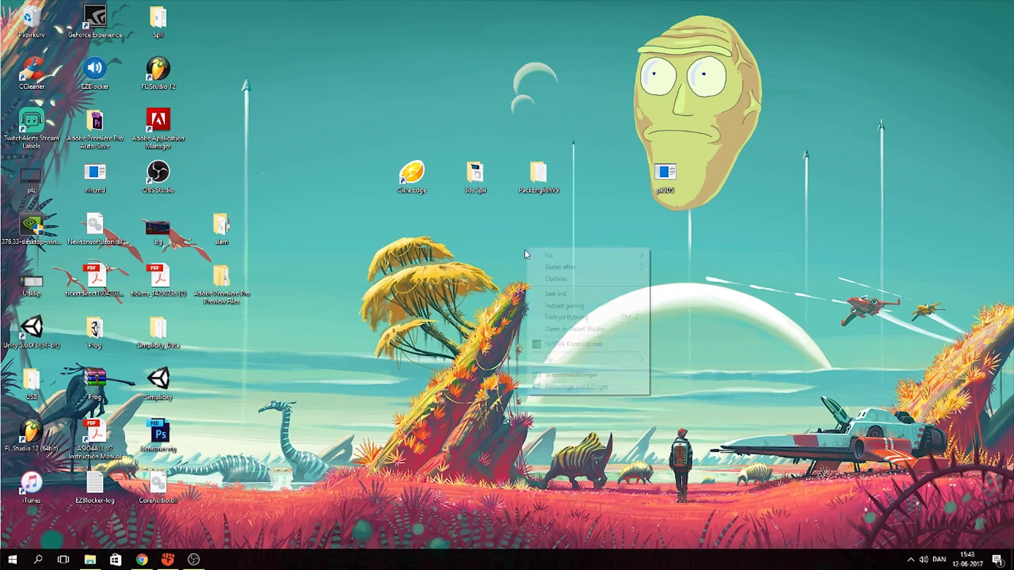
{"action": "mouse_move", "coordinate": [633, 361]}
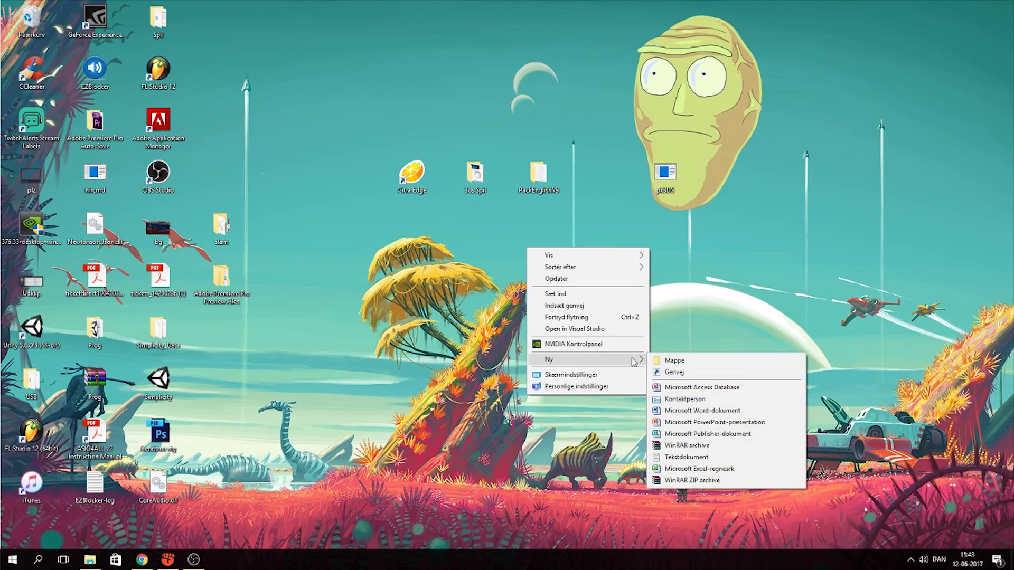
{"action": "left_click", "coordinate": [687, 360]}
{"action": "type", "text": "V"}
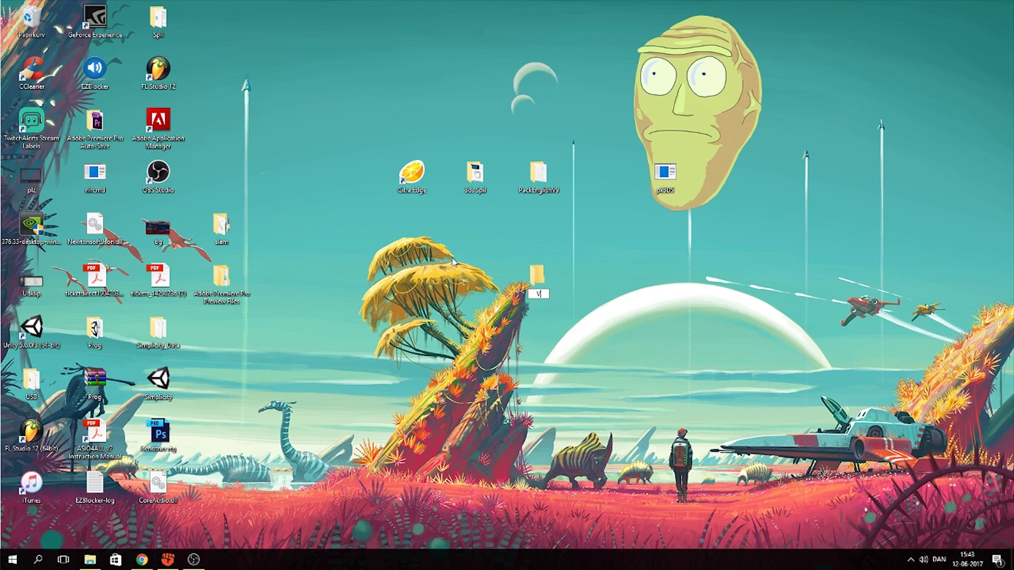
{"action": "type", "text": "ancer"}
{"action": "key", "text": "Return"}
Copy all files and folders from PackEnglishV9's PackHack folder into the Cancer folder
{"action": "double_click", "coordinate": [528, 185]}
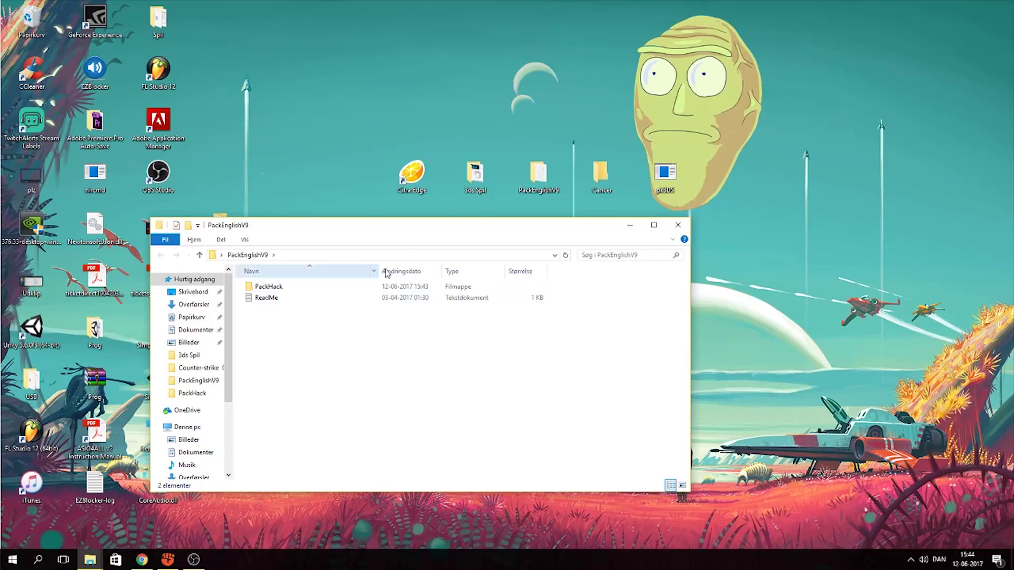
{"action": "double_click", "coordinate": [389, 287]}
{"action": "left_click", "coordinate": [322, 286]}
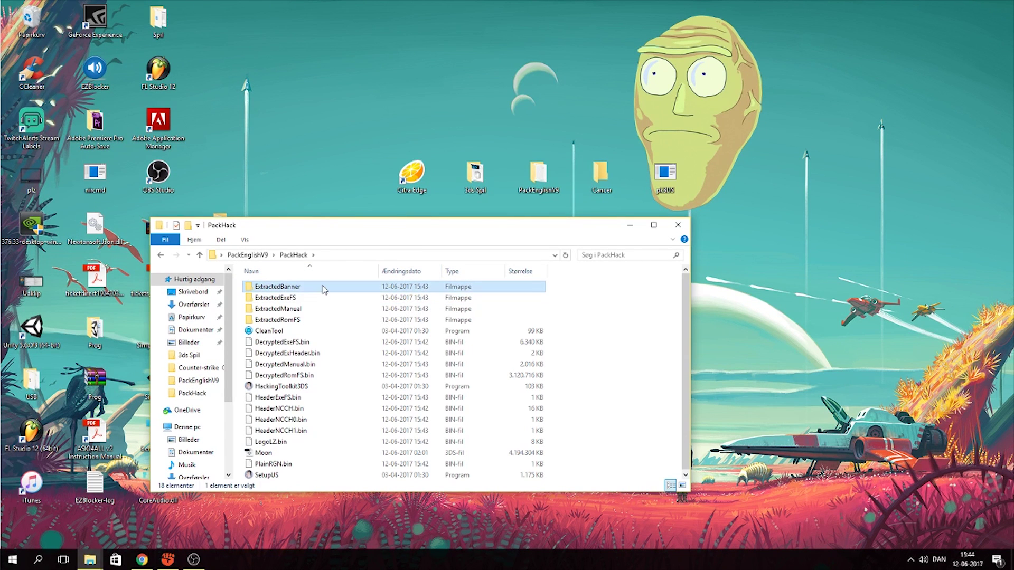
{"action": "left_click", "coordinate": [277, 473], "text": "shift"}
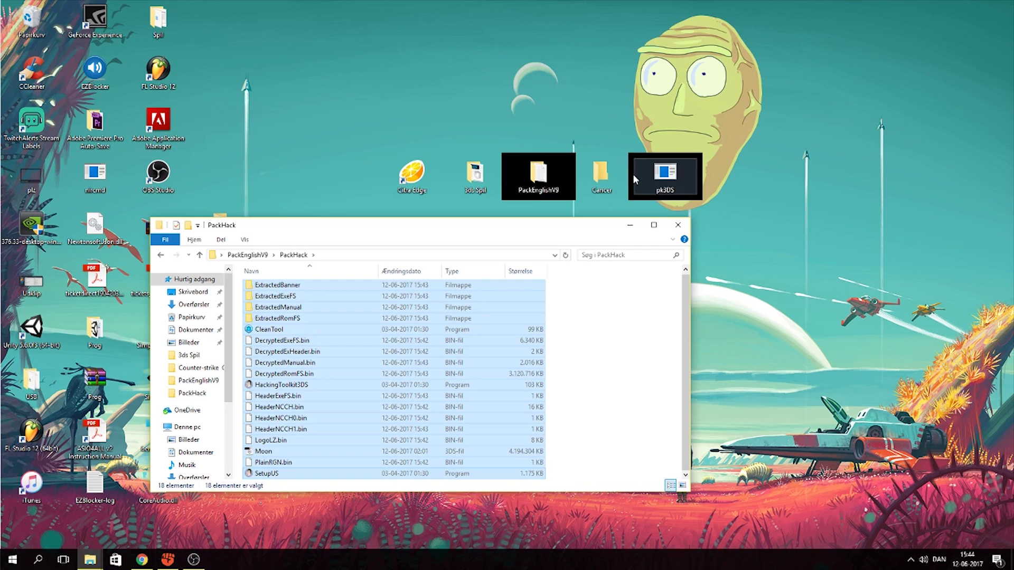
{"action": "double_click", "coordinate": [617, 178]}
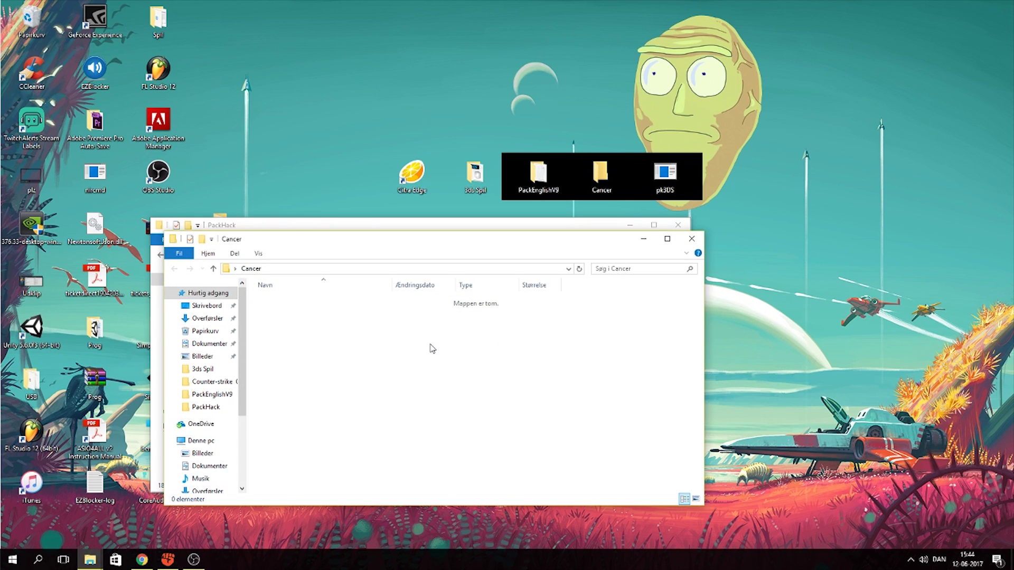
{"action": "key", "text": "ctrl+v"}
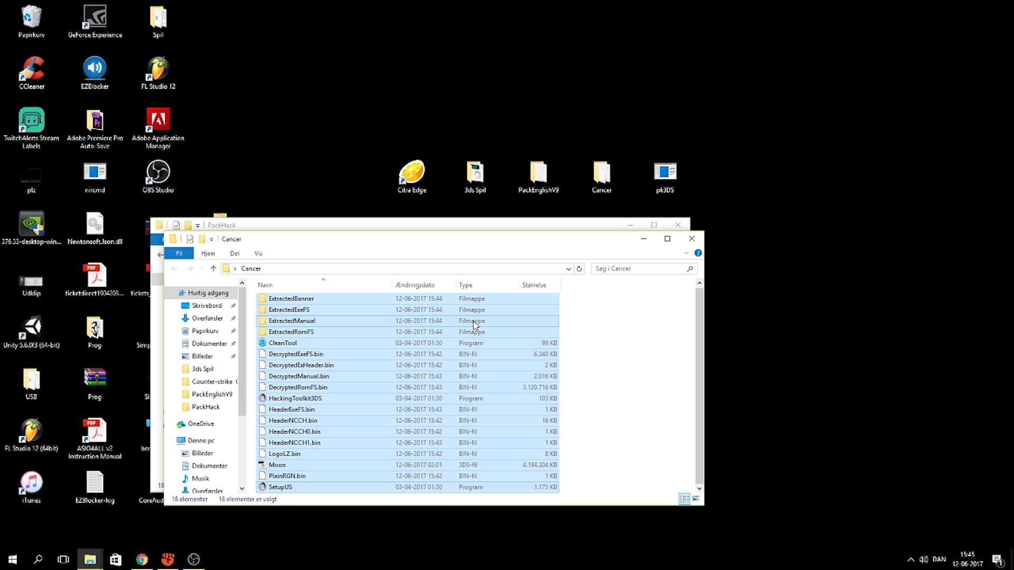
Launch pk3DS from the desktop and load the Cancer folder as the game files, acknowledging the alerts
{"action": "double_click", "coordinate": [670, 183]}
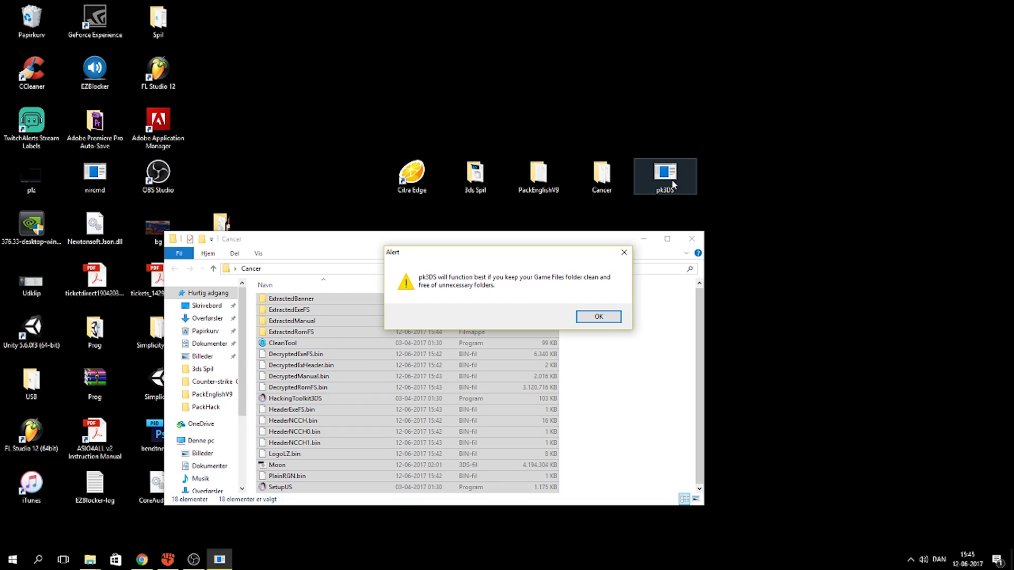
{"action": "left_click", "coordinate": [604, 319]}
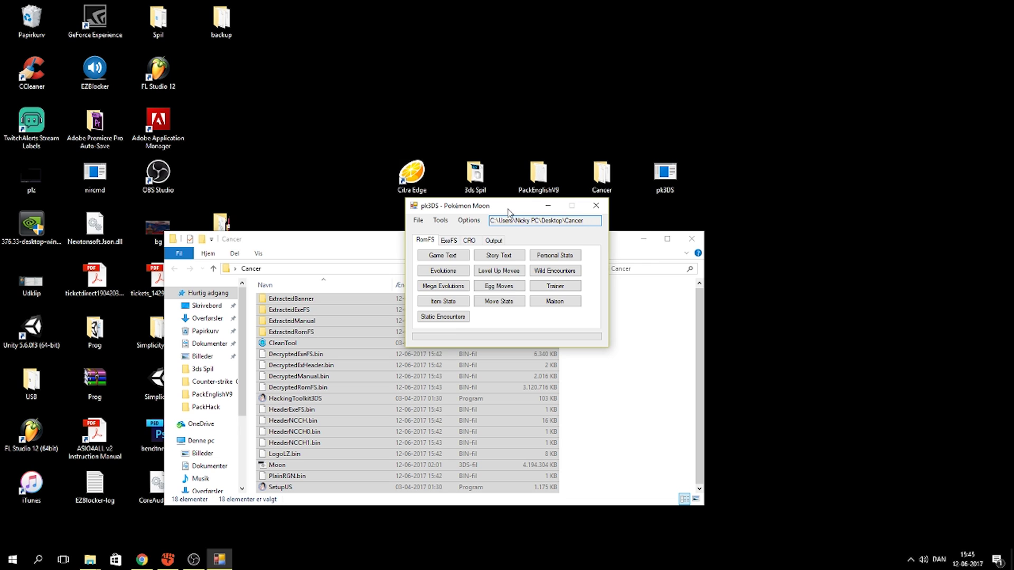
{"action": "left_click_drag", "start_coordinate": [508, 212], "coordinate": [553, 212]}
{"action": "left_click", "coordinate": [462, 218]}
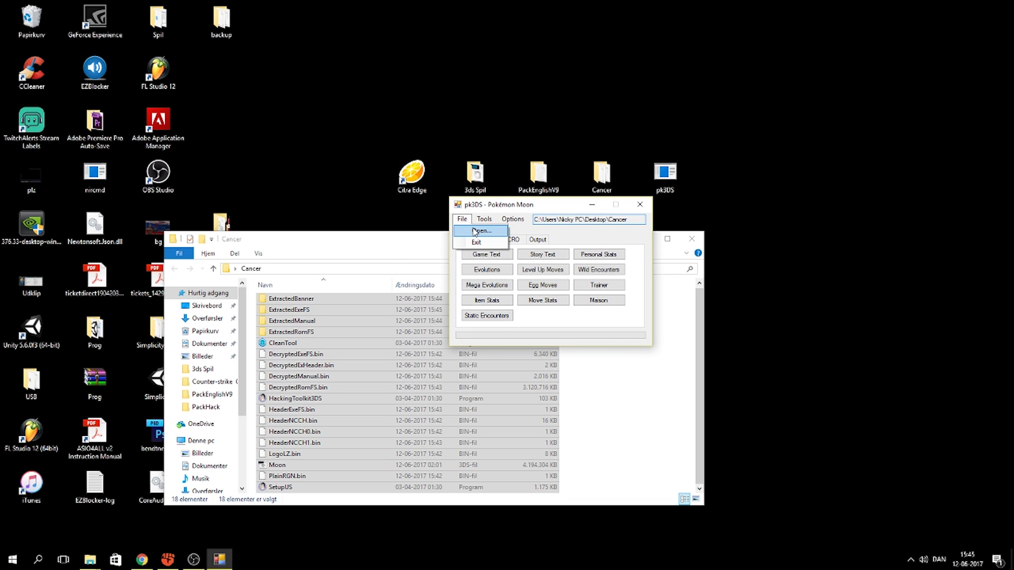
{"action": "left_click", "coordinate": [474, 231]}
{"action": "scroll", "coordinate": [496, 266], "scroll_direction": "down", "scroll_amount": 2}
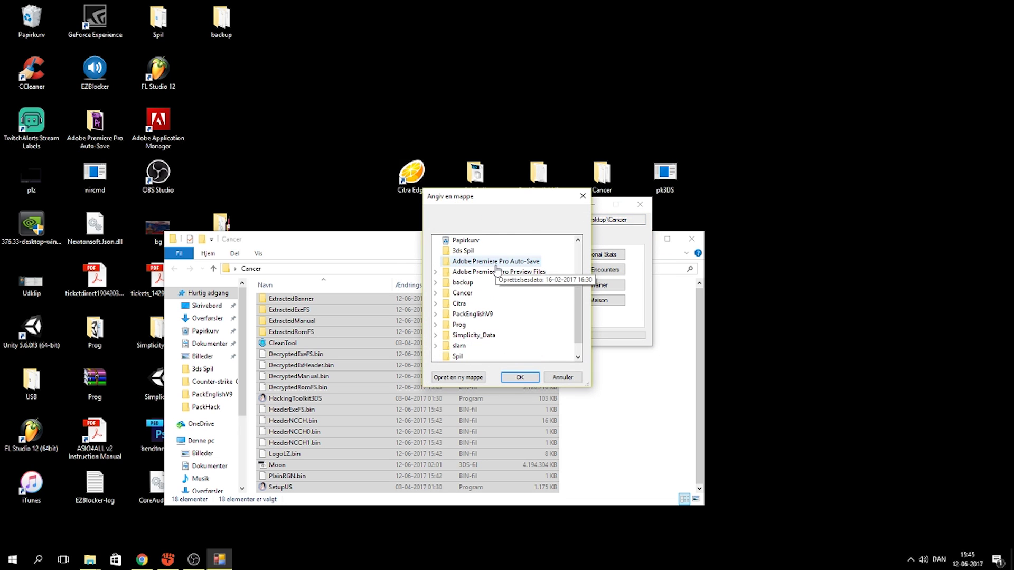
{"action": "scroll", "coordinate": [496, 268], "scroll_direction": "down", "scroll_amount": 1}
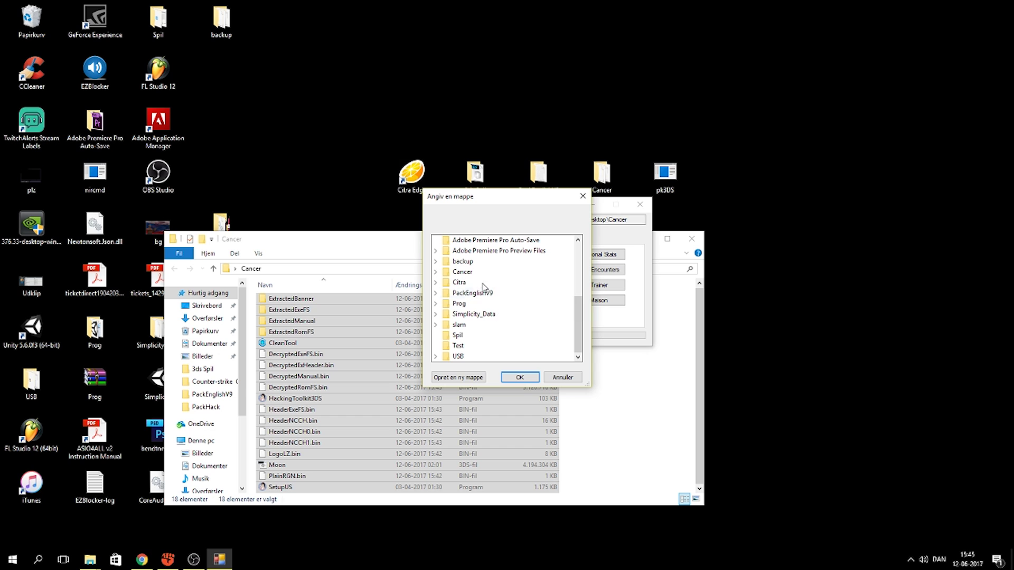
{"action": "left_click", "coordinate": [470, 272]}
{"action": "left_click", "coordinate": [533, 377]}
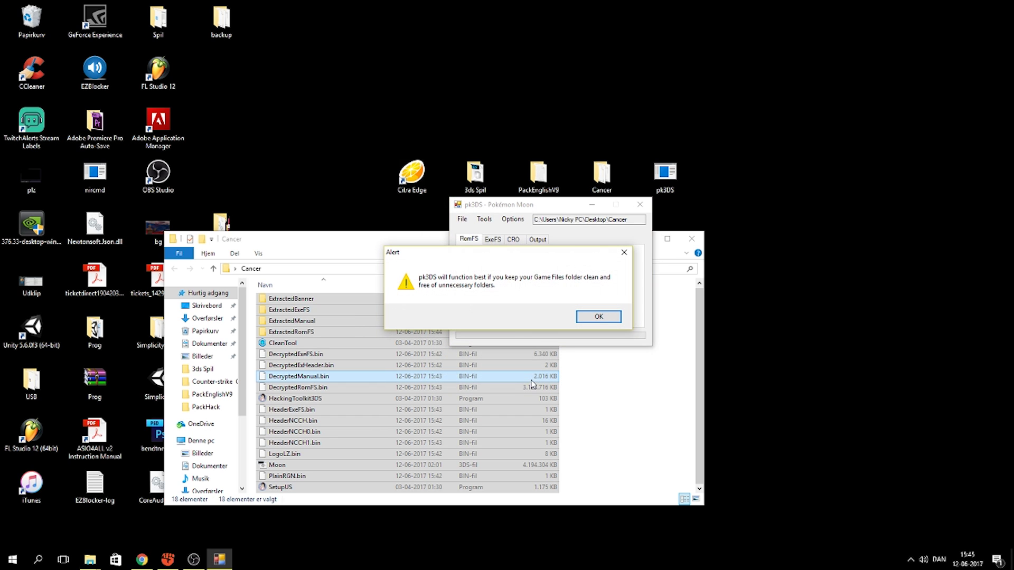
{"action": "left_click", "coordinate": [601, 318]}
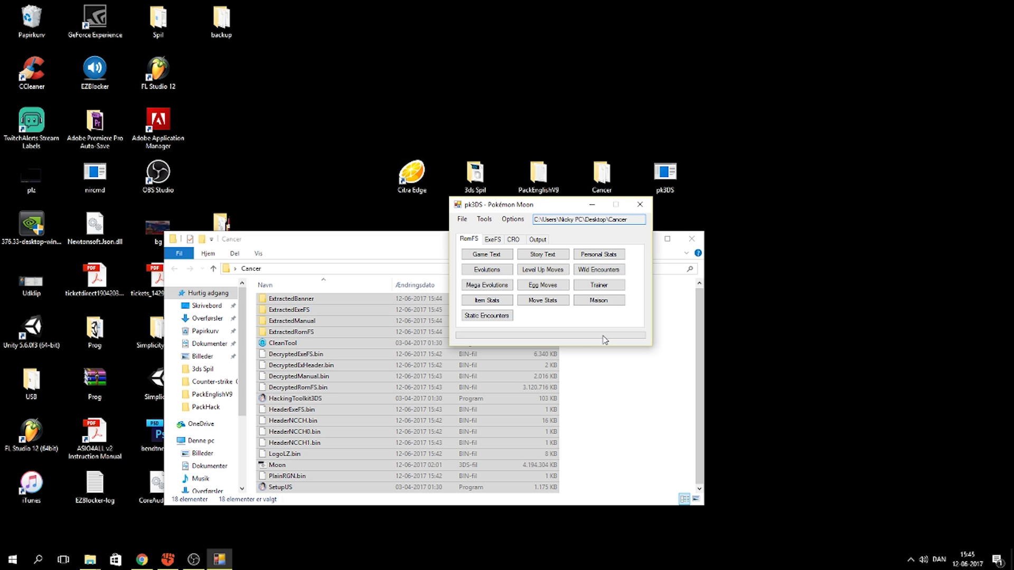
Randomize all wild encounters with the existing randomizer options, confirm, and close the wilds editor
{"action": "left_click", "coordinate": [600, 272]}
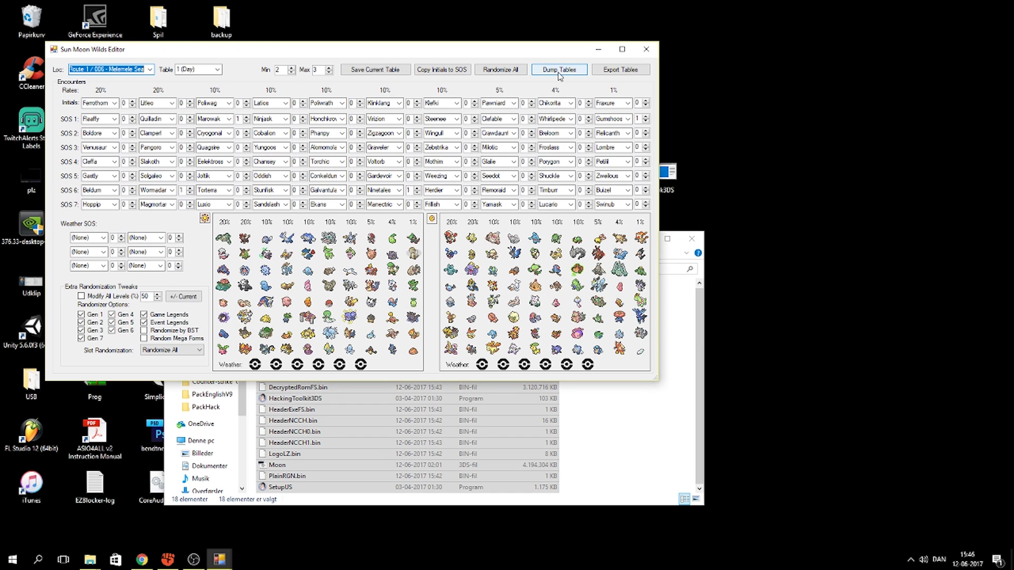
{"action": "left_click", "coordinate": [501, 69]}
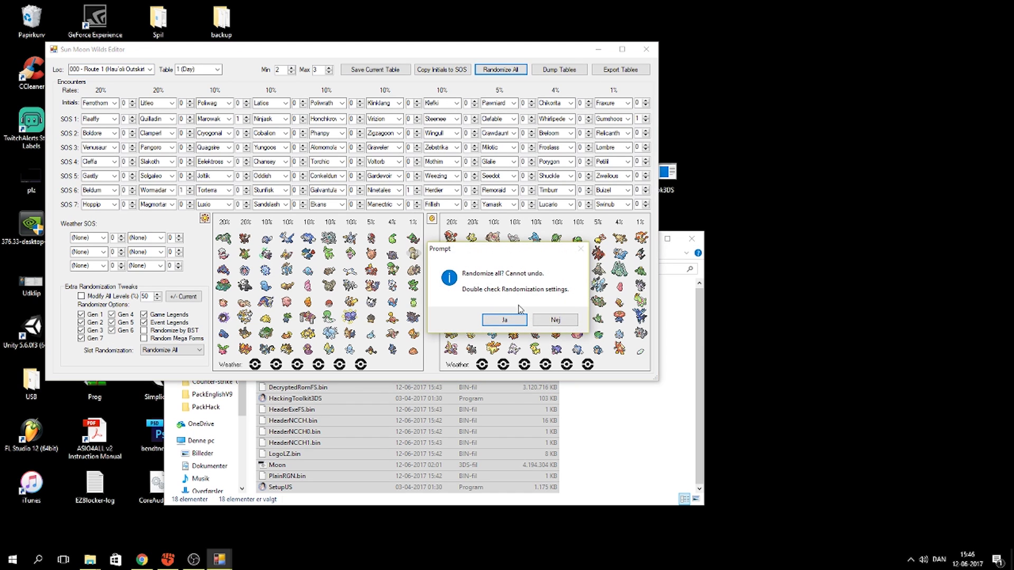
{"action": "left_click", "coordinate": [515, 319]}
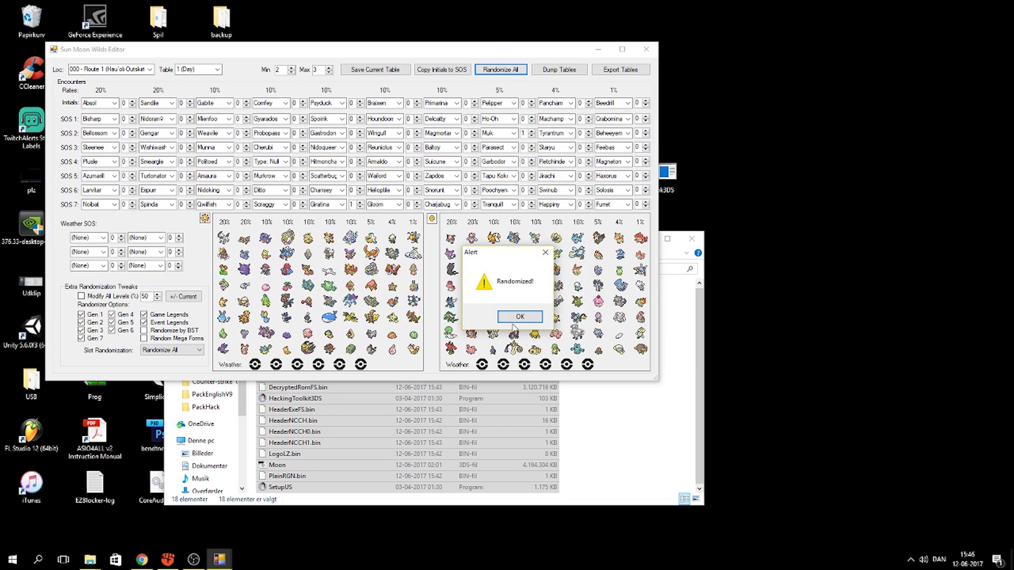
{"action": "left_click", "coordinate": [517, 318]}
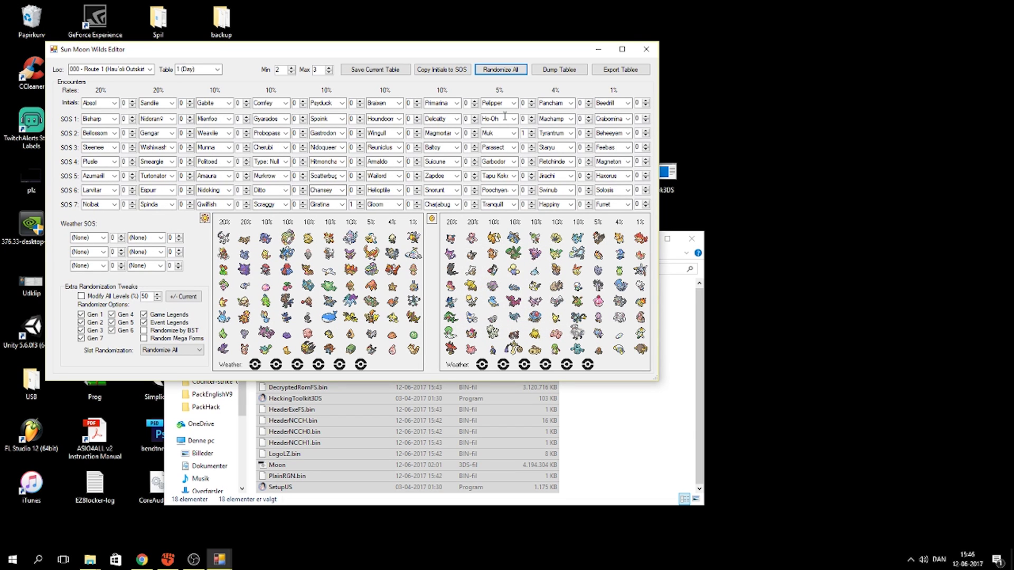
{"action": "left_click", "coordinate": [647, 49]}
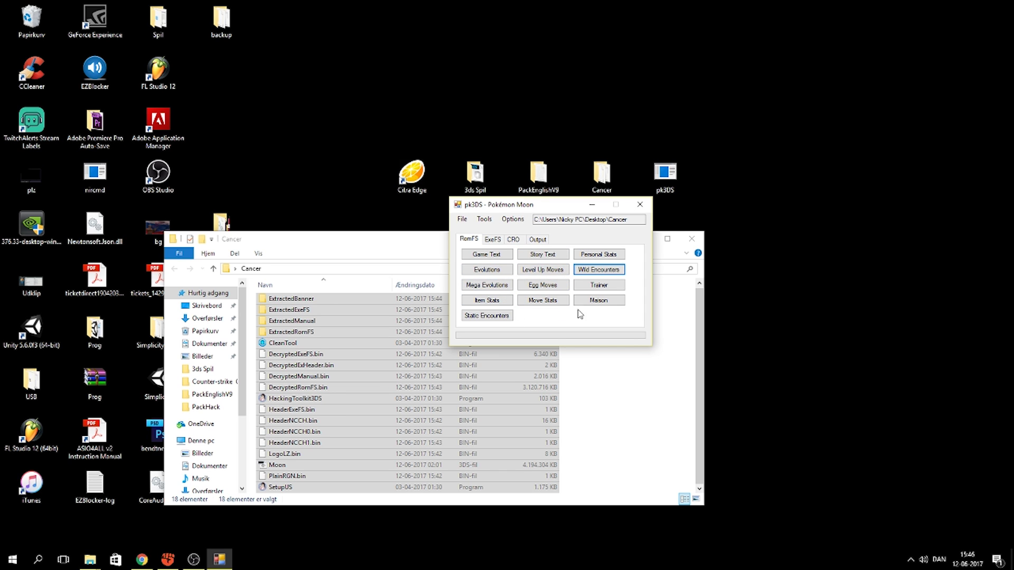
Randomize all static encounters with the existing randomizer options, save, and accept updating the starters' text references
{"action": "left_click", "coordinate": [487, 316]}
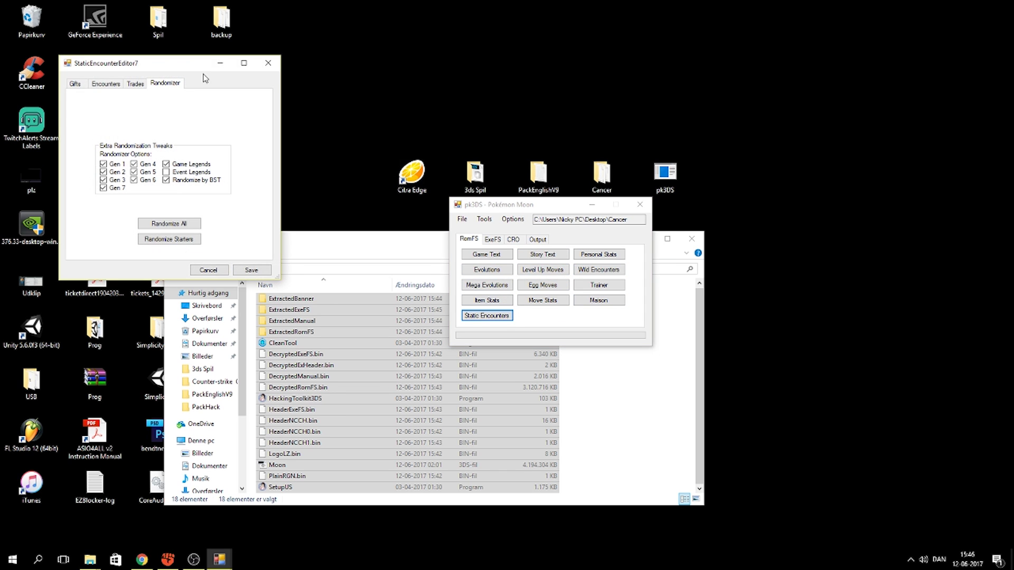
{"action": "left_click_drag", "start_coordinate": [166, 73], "coordinate": [357, 74]}
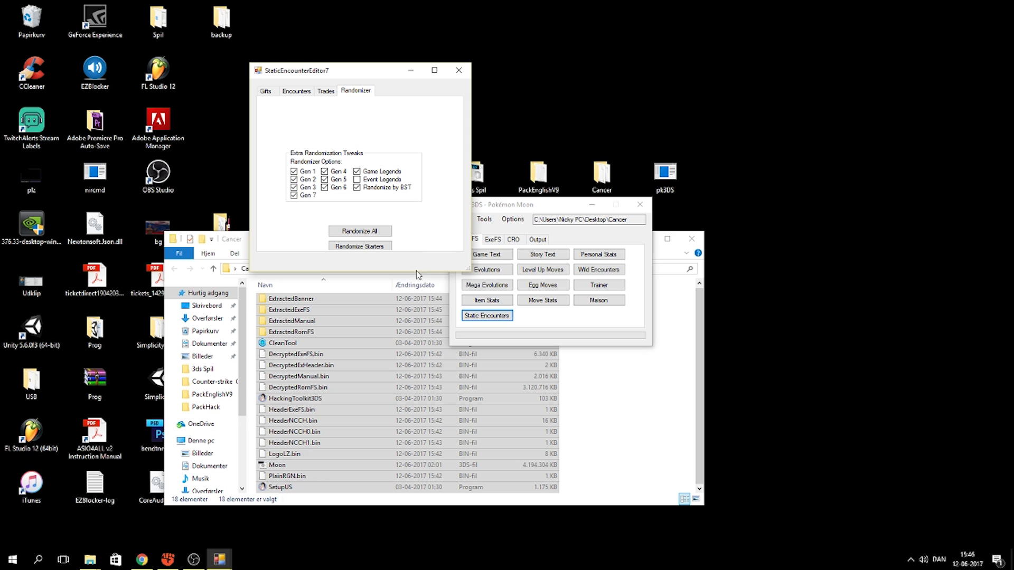
{"action": "left_click_drag", "start_coordinate": [465, 273], "coordinate": [497, 306]}
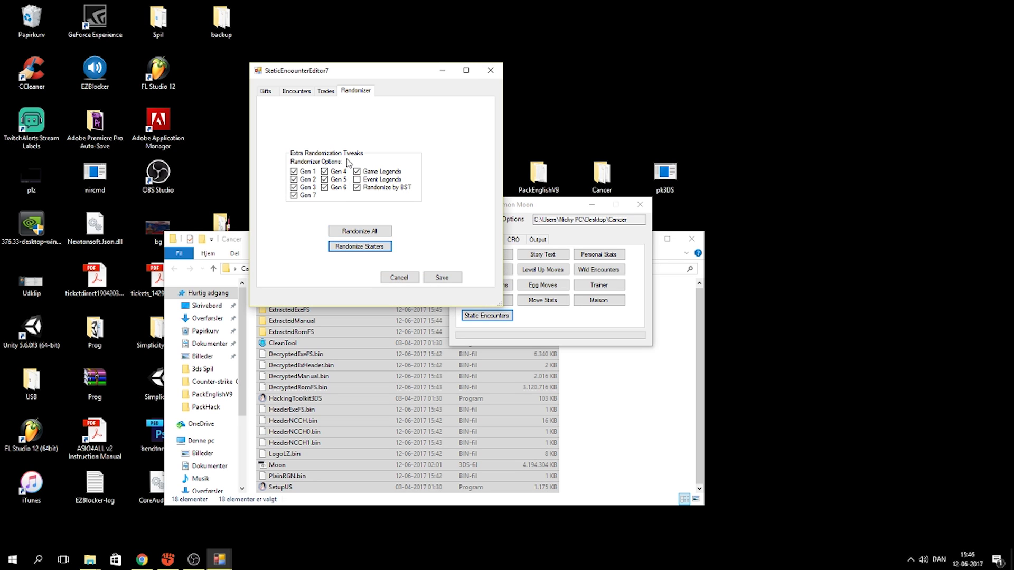
{"action": "left_click", "coordinate": [297, 92]}
{"action": "left_click", "coordinate": [326, 92]}
{"action": "left_click", "coordinate": [356, 91]}
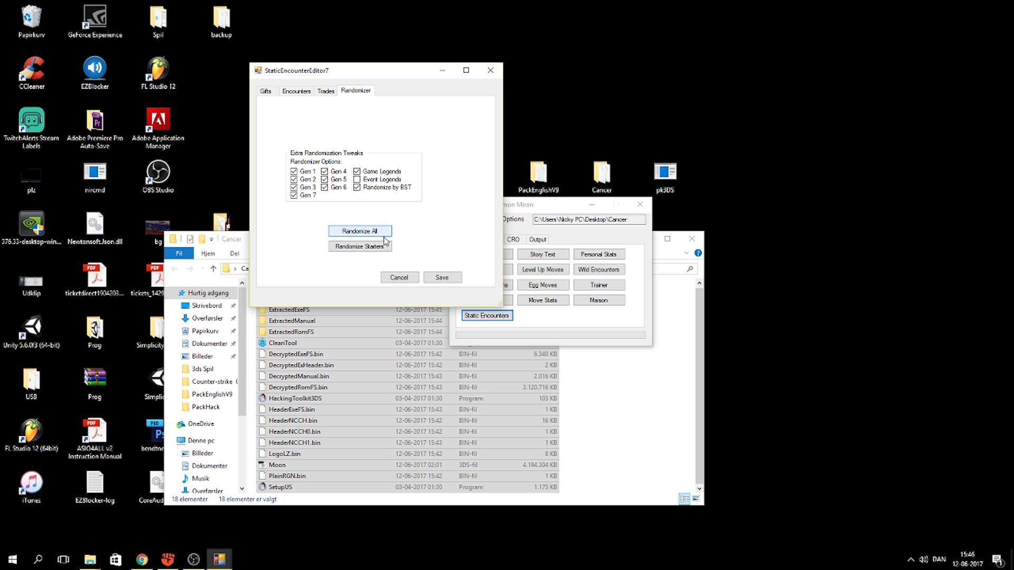
{"action": "left_click", "coordinate": [378, 236]}
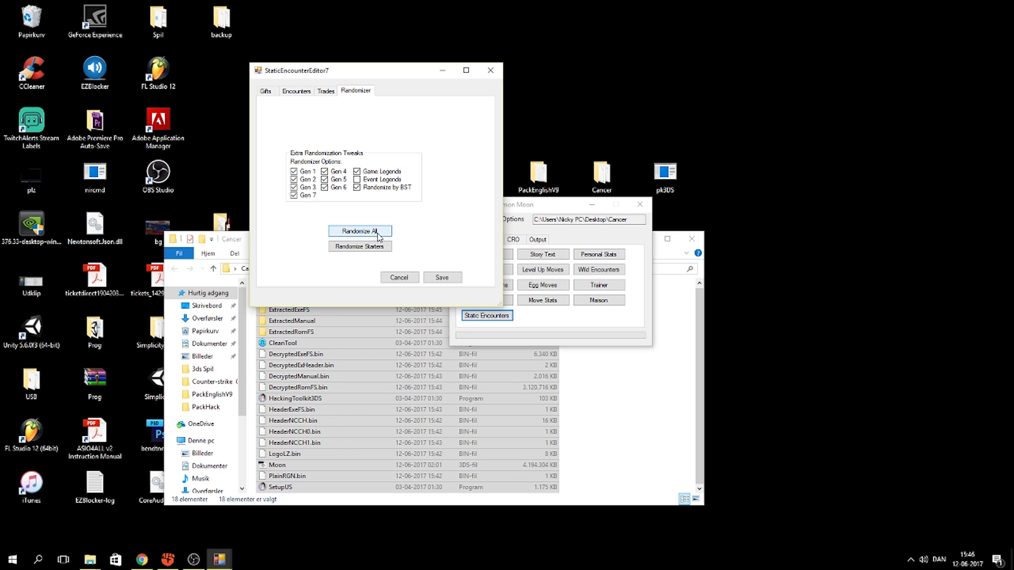
{"action": "left_click", "coordinate": [442, 278]}
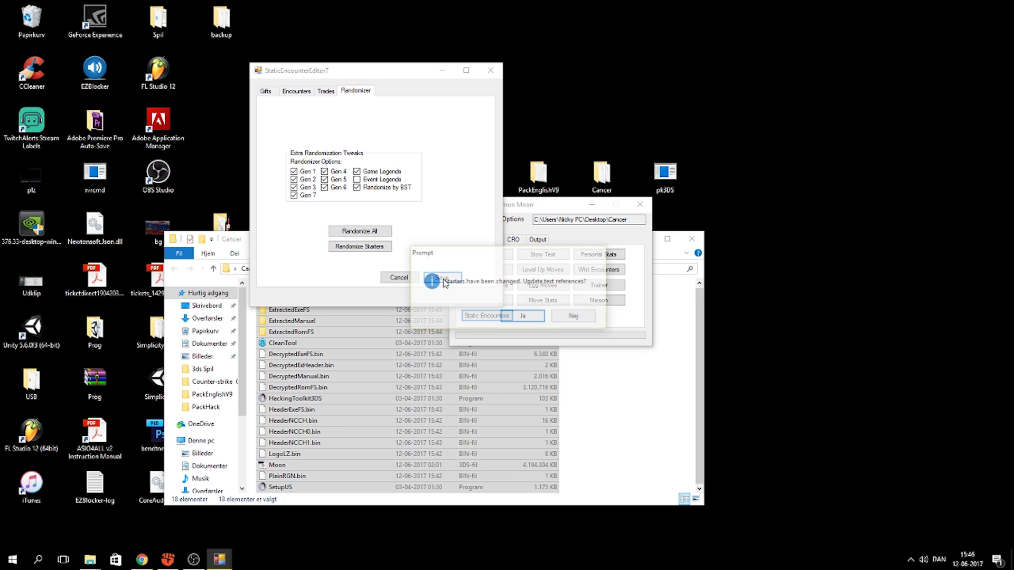
{"action": "left_click", "coordinate": [523, 317]}
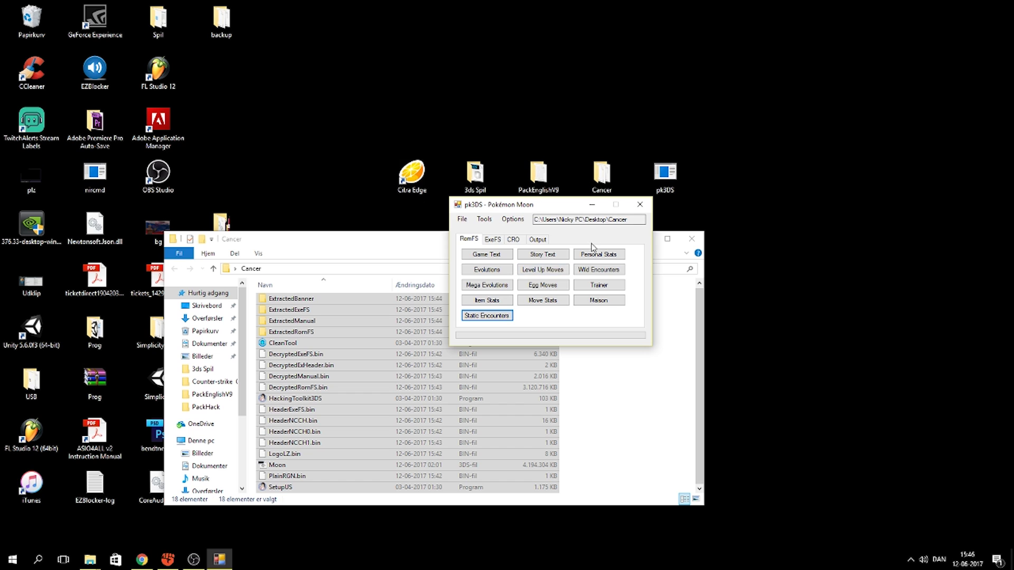
Randomize the TM moves in the ExeFS TM/HM editor and close the editor
{"action": "left_click", "coordinate": [494, 239]}
{"action": "left_click", "coordinate": [487, 254]}
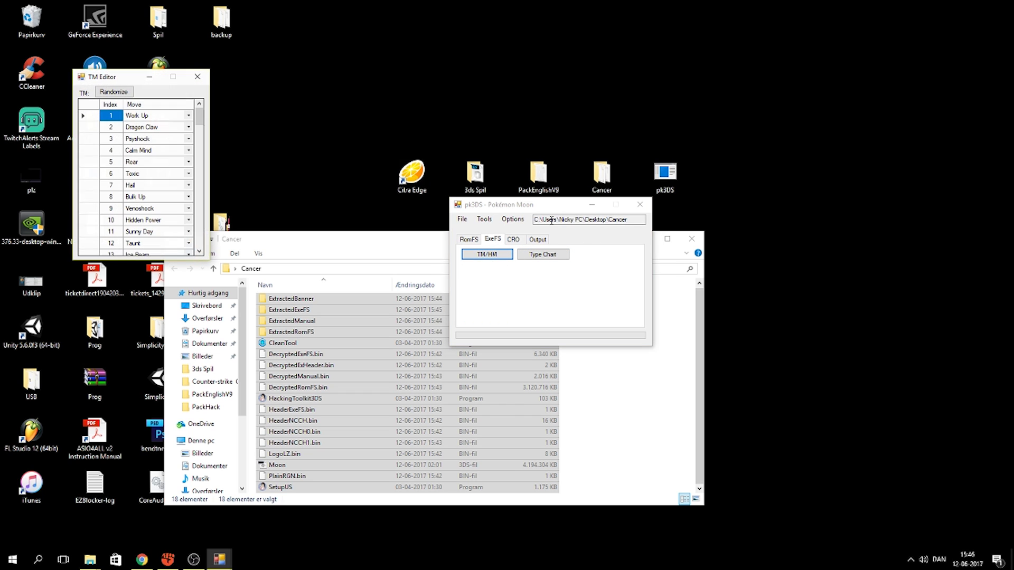
{"action": "key", "text": "Return"}
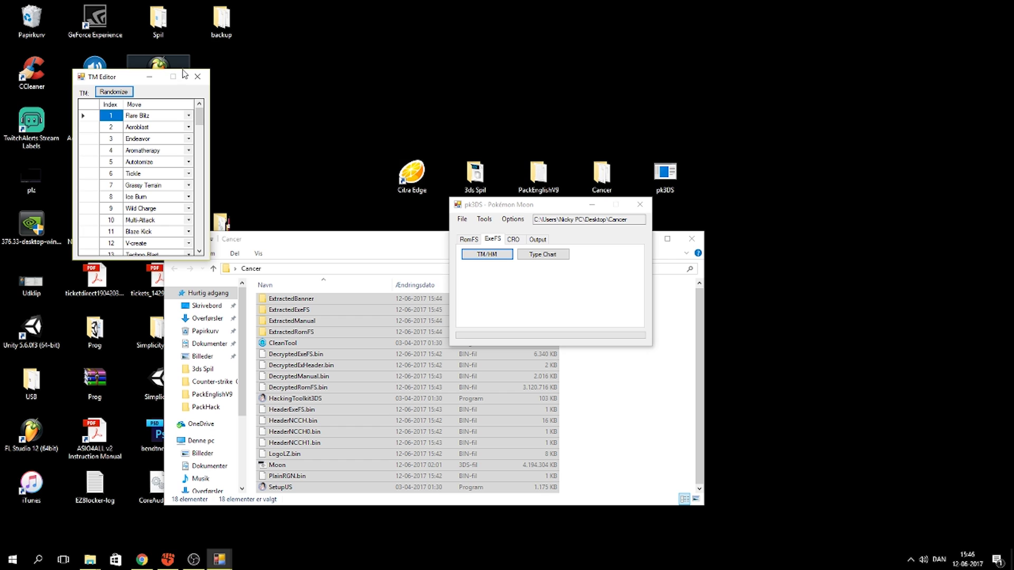
{"action": "left_click", "coordinate": [197, 77]}
Examine the CRO Mart editor's item list for the 7 Trials location, and close it without editing
{"action": "left_click", "coordinate": [513, 239]}
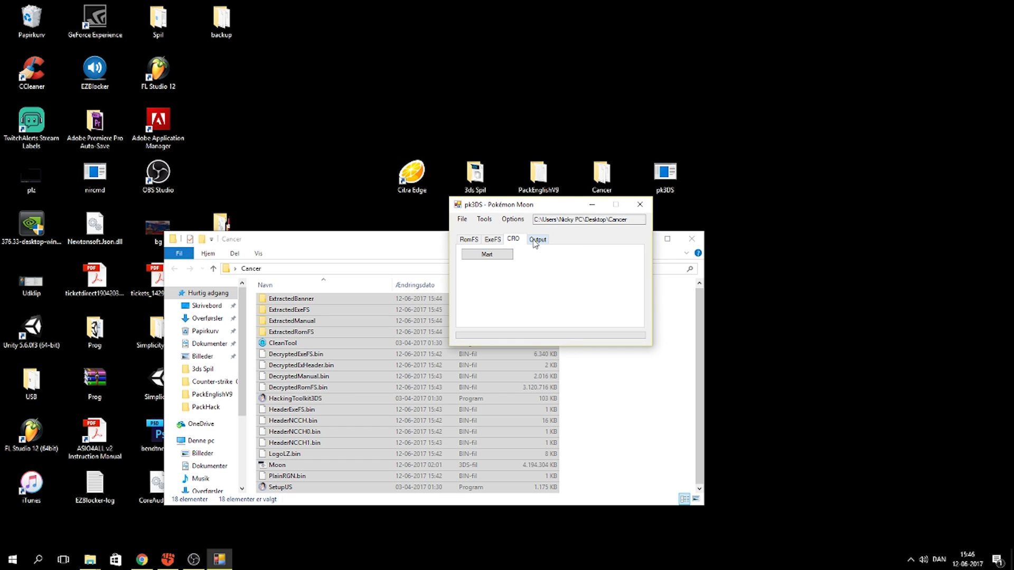
{"action": "left_click", "coordinate": [493, 256]}
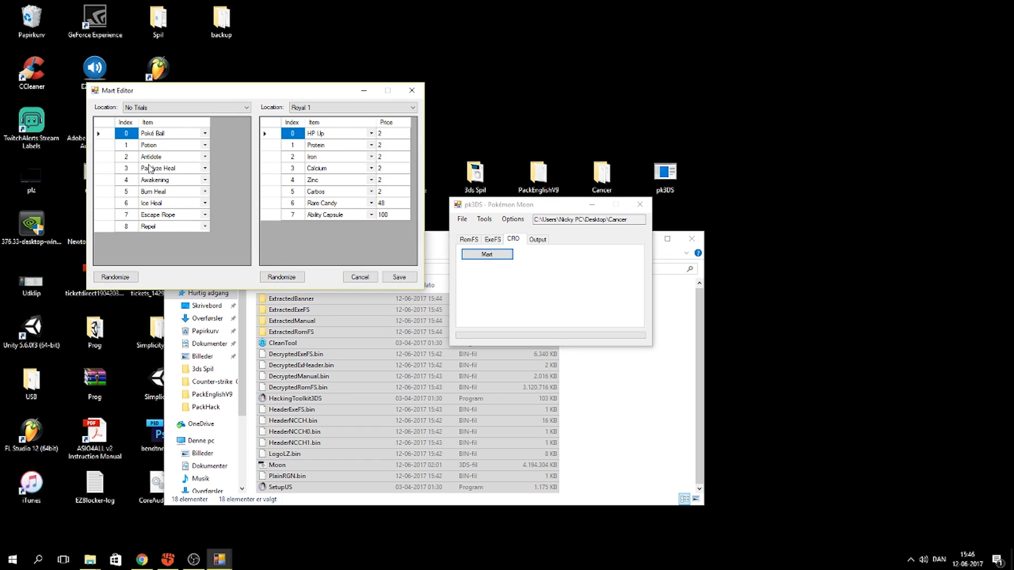
{"action": "left_click", "coordinate": [217, 108]}
{"action": "left_click", "coordinate": [204, 166]}
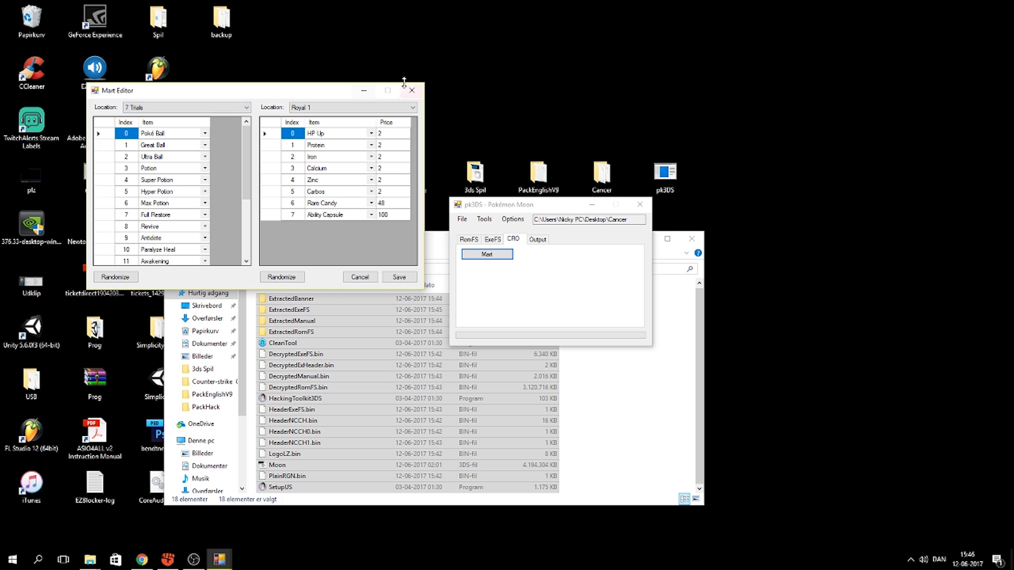
{"action": "left_click", "coordinate": [412, 90]}
{"action": "left_click", "coordinate": [536, 240]}
{"action": "left_click", "coordinate": [492, 239]}
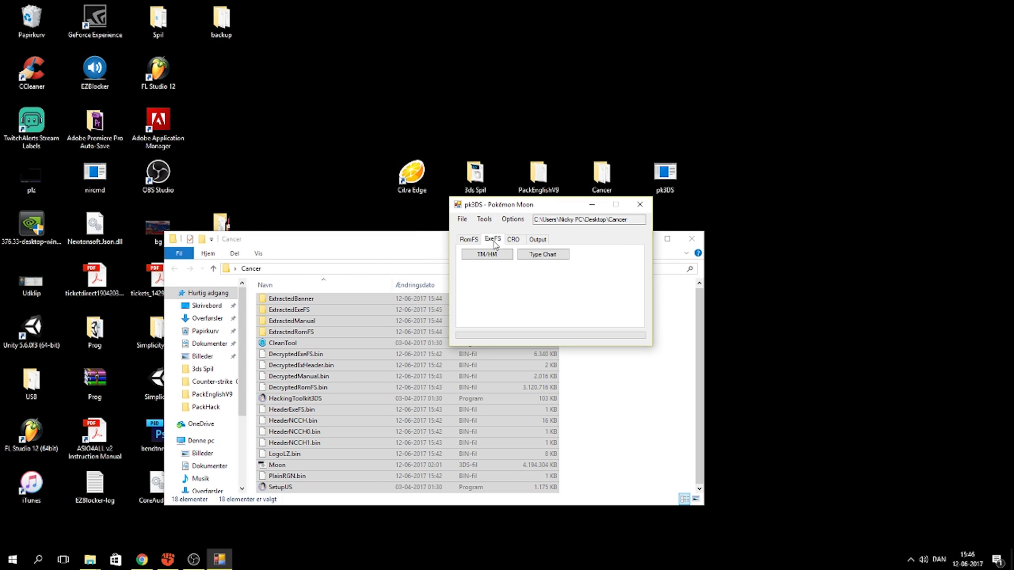
{"action": "left_click", "coordinate": [468, 239]}
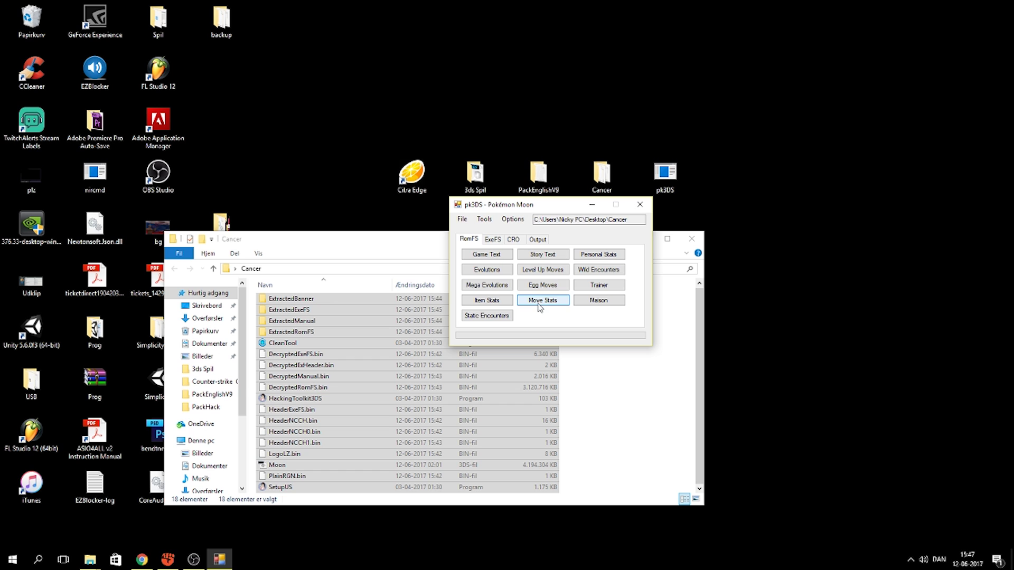
{"action": "left_click", "coordinate": [577, 302]}
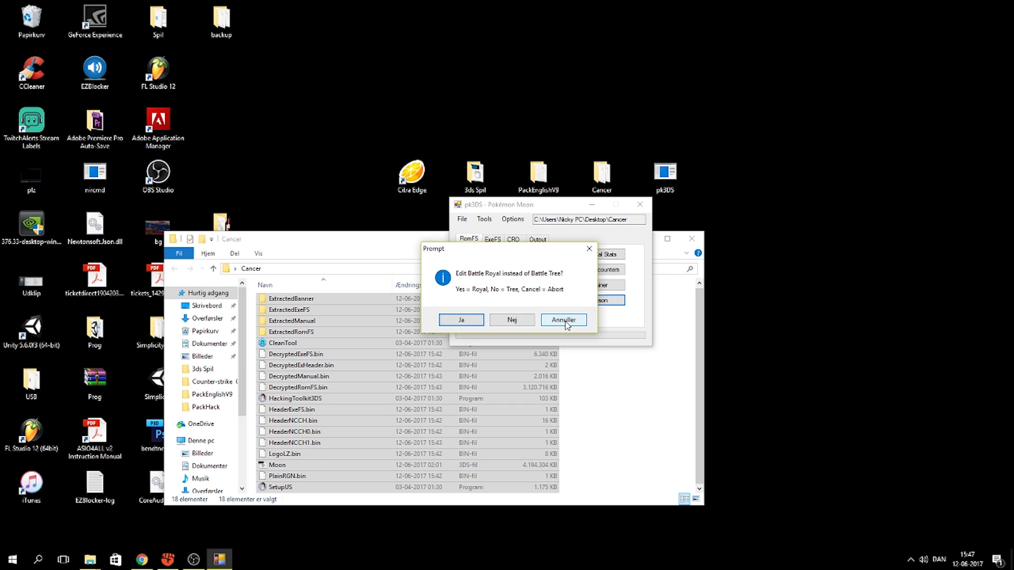
{"action": "left_click", "coordinate": [563, 320]}
Randomize all trainers with the existing randomizer options, acknowledge the alert, and close the Trainer Editor
{"action": "left_click", "coordinate": [612, 285]}
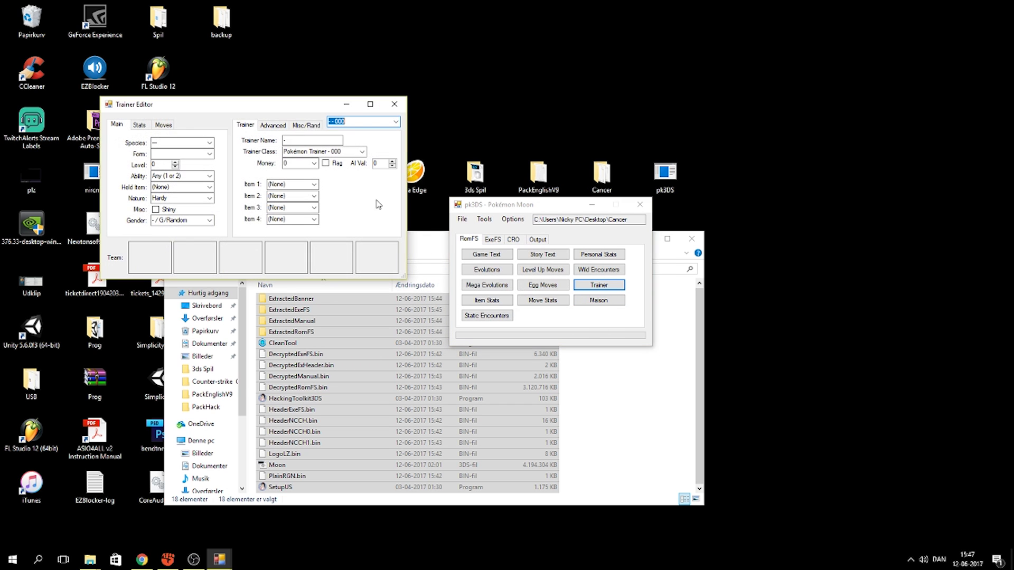
{"action": "left_click", "coordinate": [307, 125]}
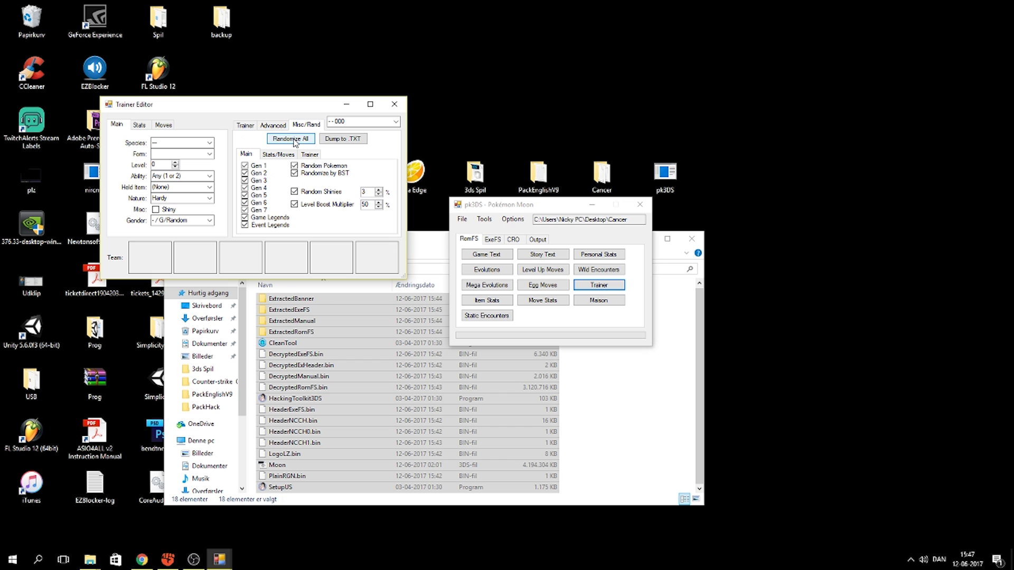
{"action": "left_click", "coordinate": [299, 139]}
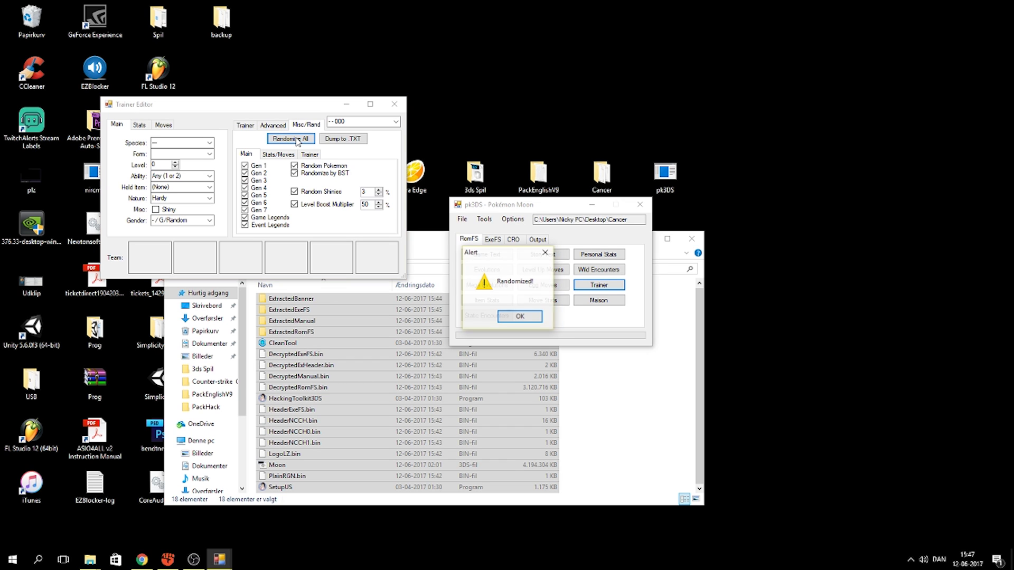
{"action": "left_click", "coordinate": [516, 318]}
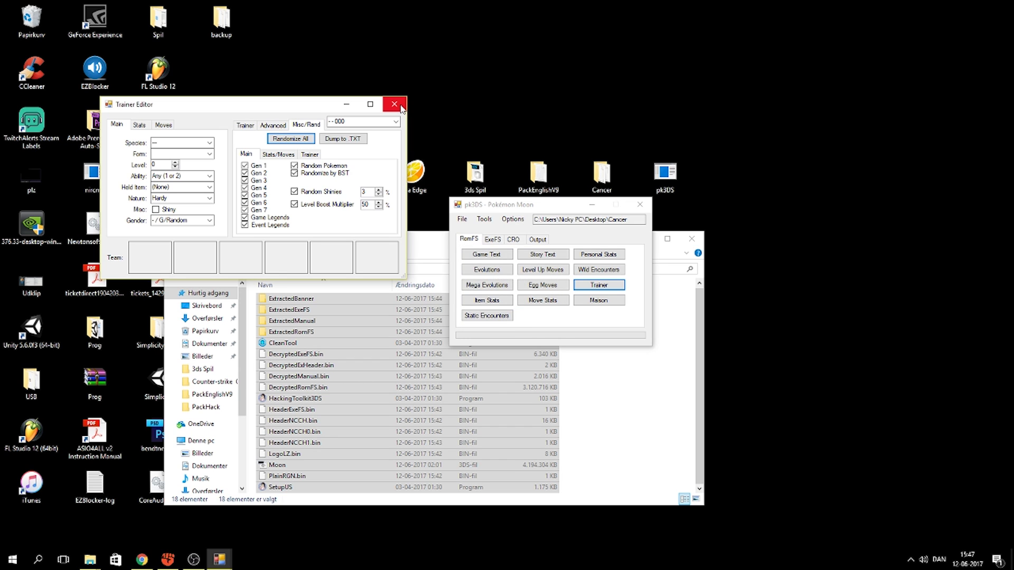
{"action": "left_click", "coordinate": [400, 108]}
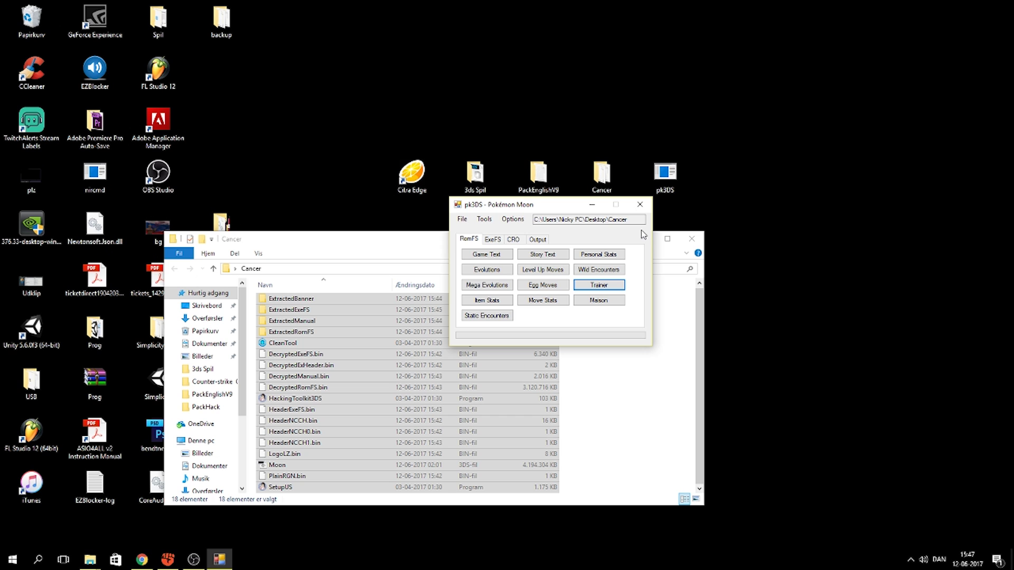
Put pk3DS away and show PackEnglishV9's PackHack folder side by side with the Cancer folder
{"action": "left_click", "coordinate": [591, 210]}
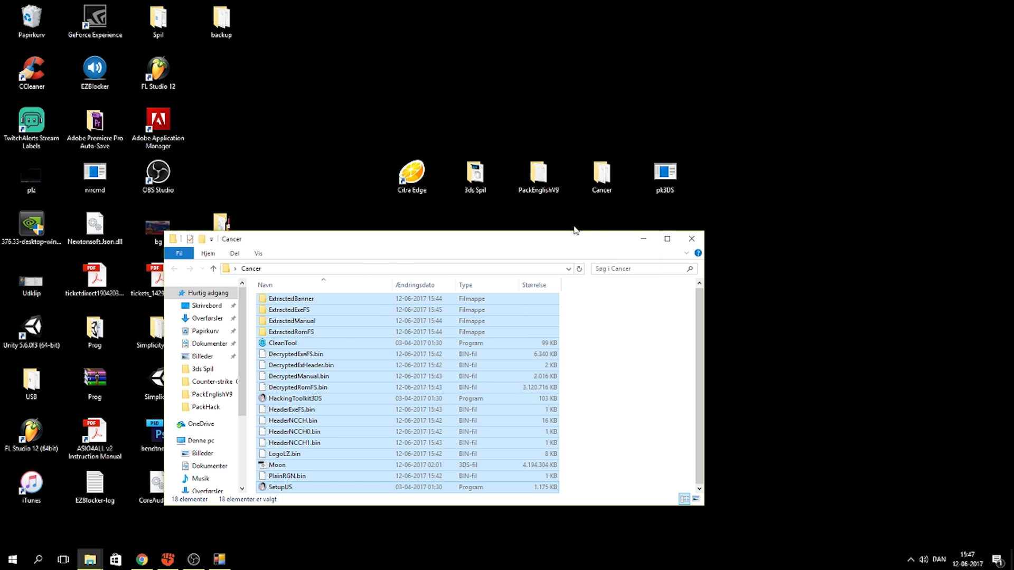
{"action": "left_click_drag", "start_coordinate": [507, 243], "coordinate": [788, 240]}
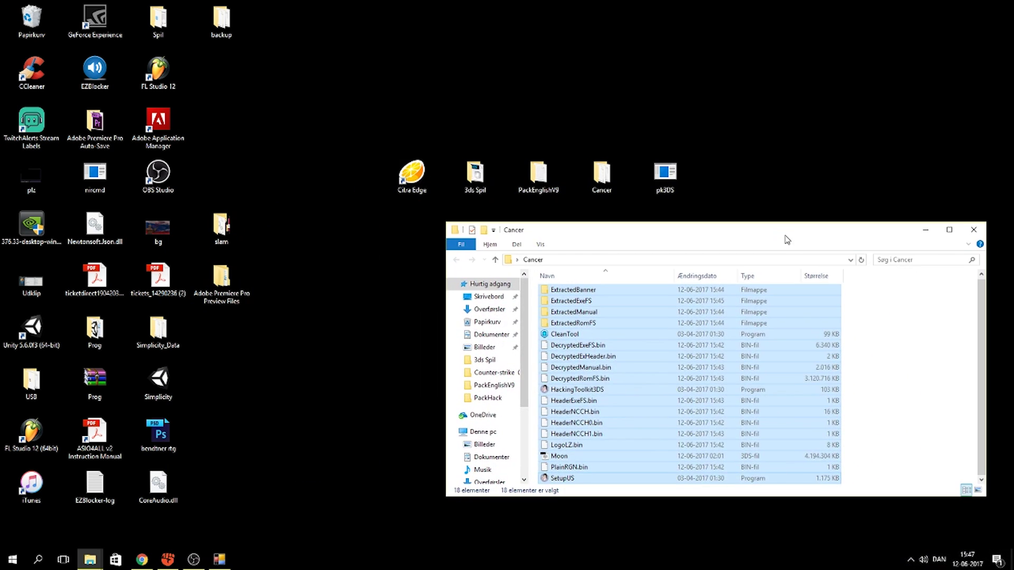
{"action": "double_click", "coordinate": [549, 185]}
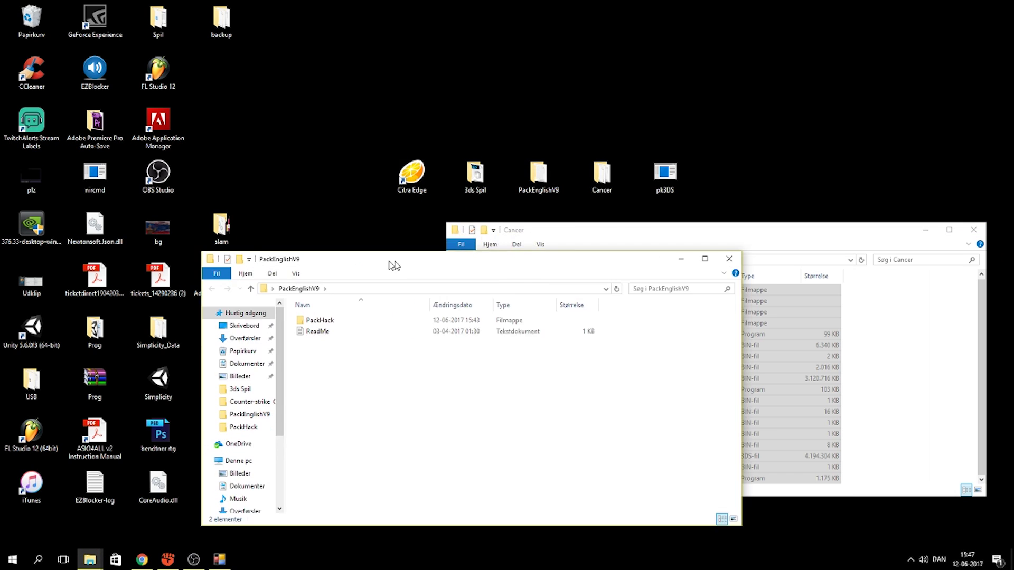
{"action": "left_click_drag", "start_coordinate": [393, 265], "coordinate": [143, 233]}
{"action": "double_click", "coordinate": [55, 291]}
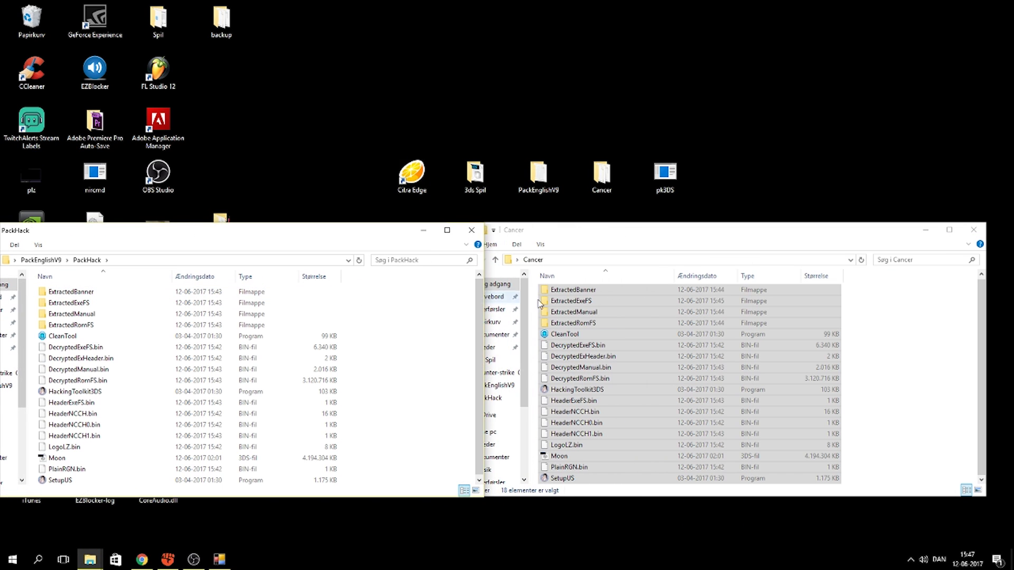
Move ExtractedRomFS from Cancer into PackHack, replacing the files at the destination, and close the Cancer window
{"action": "left_click", "coordinate": [613, 332]}
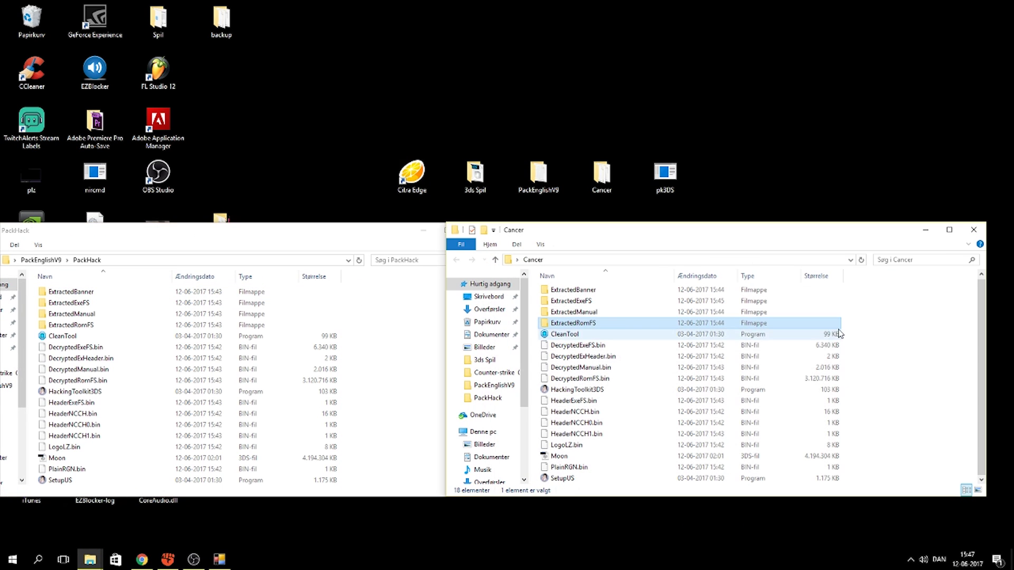
{"action": "left_click", "coordinate": [571, 325]}
{"action": "left_click_drag", "start_coordinate": [595, 327], "coordinate": [425, 332]}
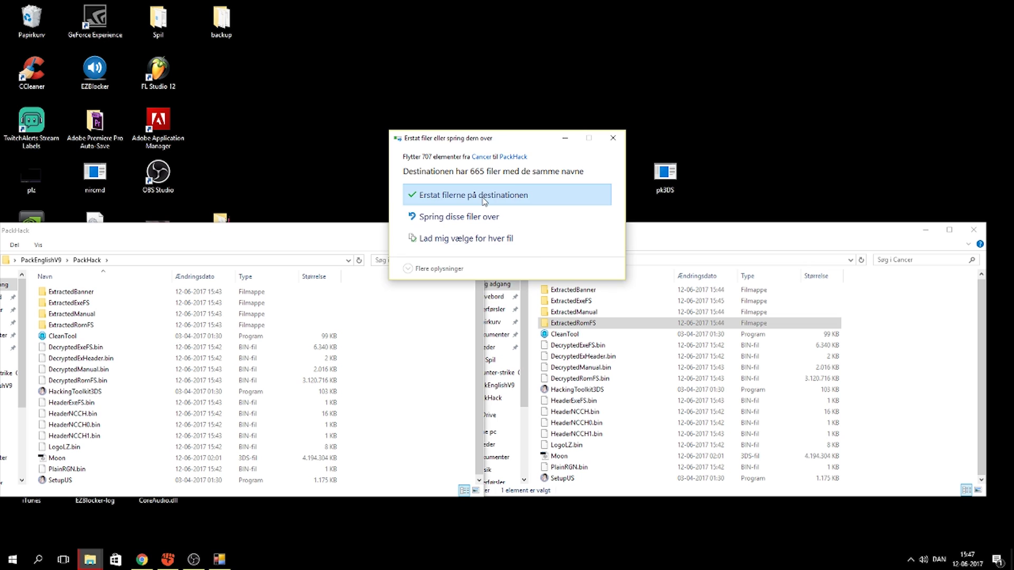
{"action": "left_click", "coordinate": [484, 196]}
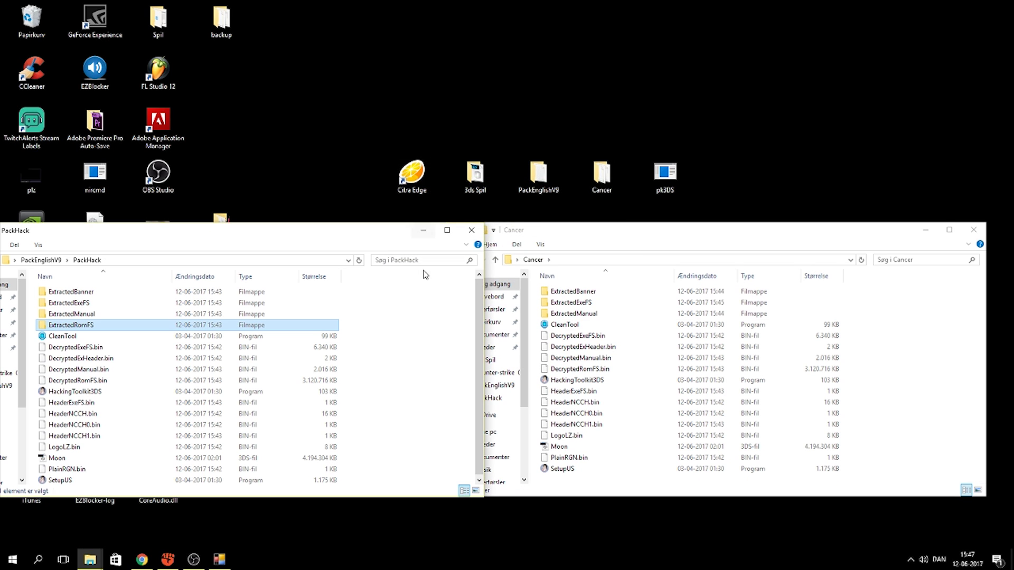
{"action": "left_click", "coordinate": [431, 312]}
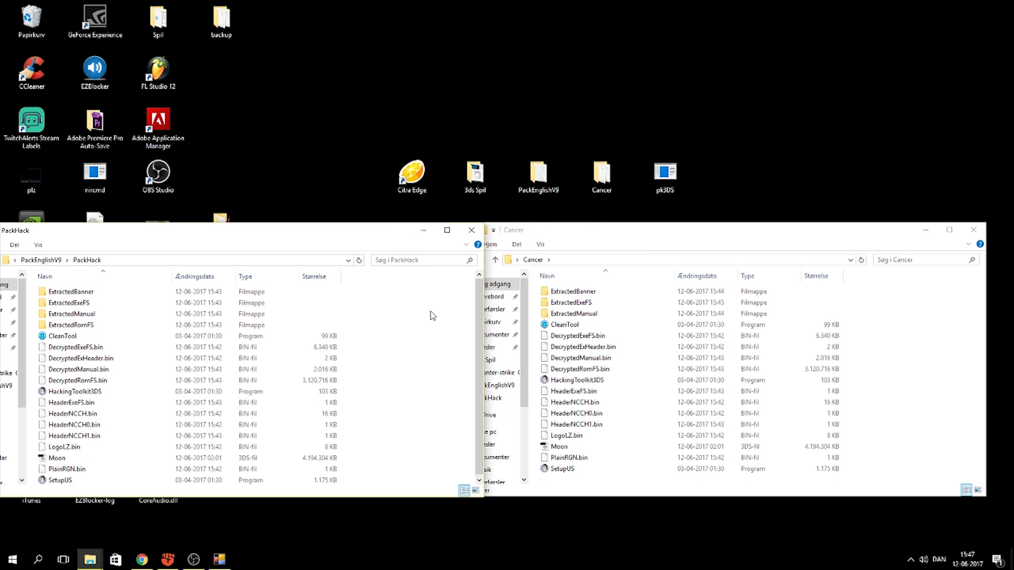
{"action": "left_click", "coordinate": [974, 230]}
{"action": "left_click_drag", "start_coordinate": [401, 230], "coordinate": [526, 224]}
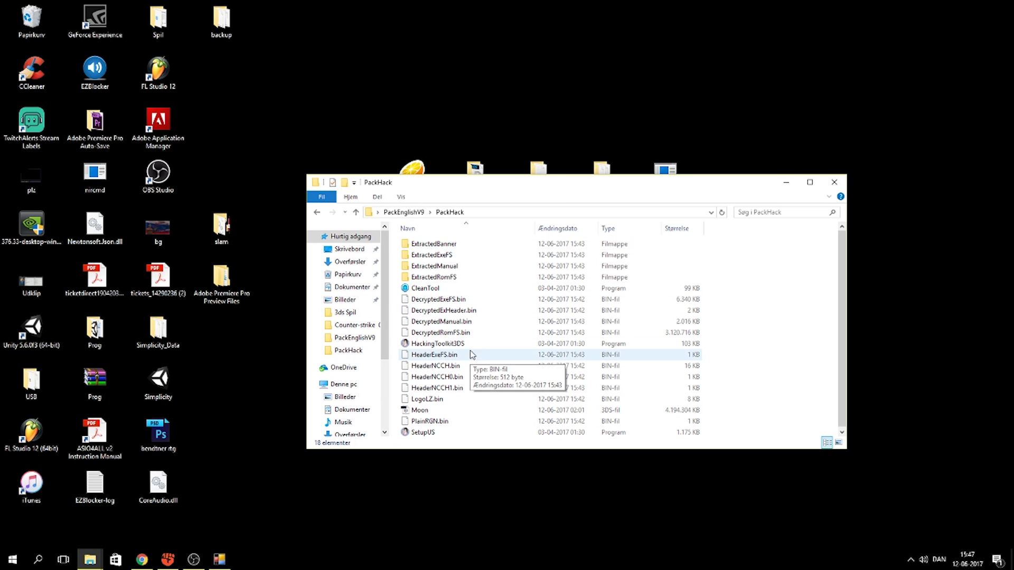
Rebuild the .3DS file with HackingToolkit3DS option R, using the output filename MoonRan, close the tool, and locate the output in PackHack
{"action": "double_click", "coordinate": [438, 344]}
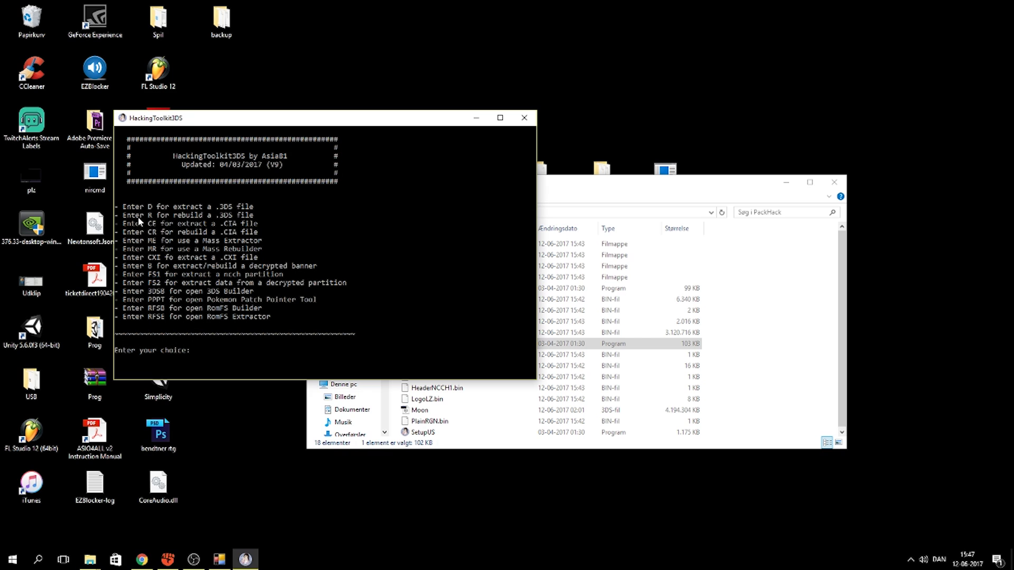
{"action": "type", "text": "R"}
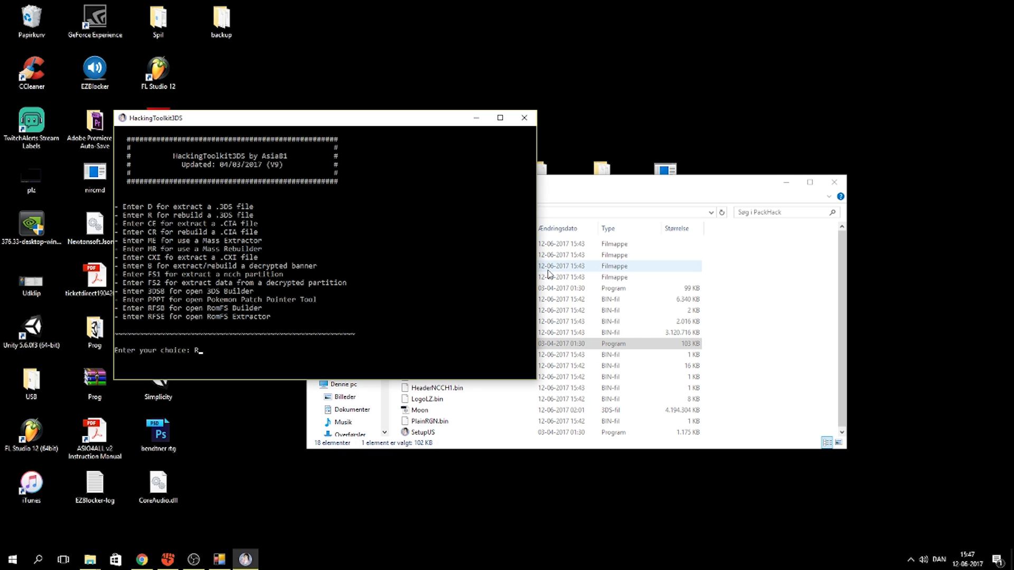
{"action": "key", "text": "Return"}
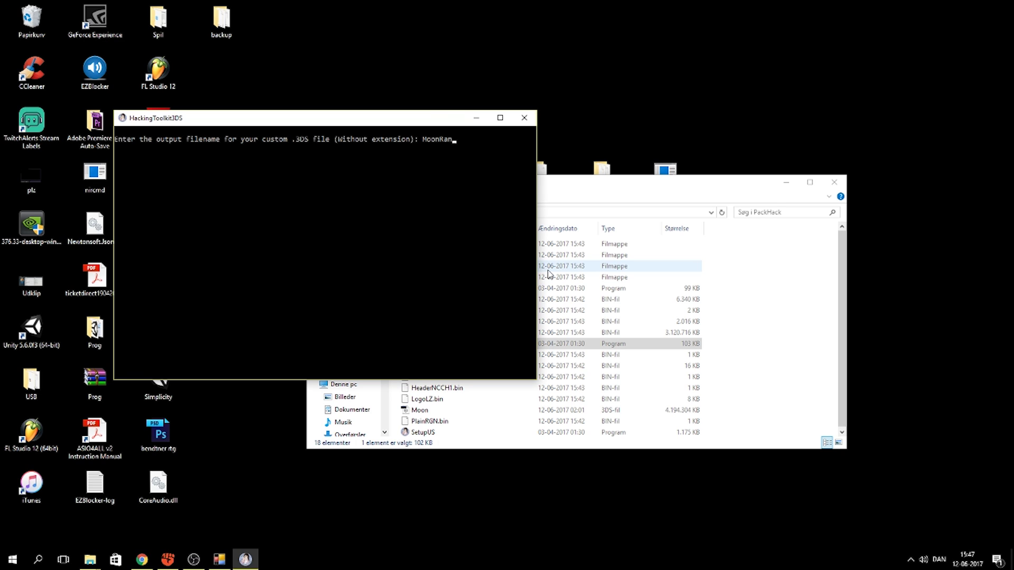
{"action": "type", "text": "MoonRan"}
{"action": "key", "text": "Return"}
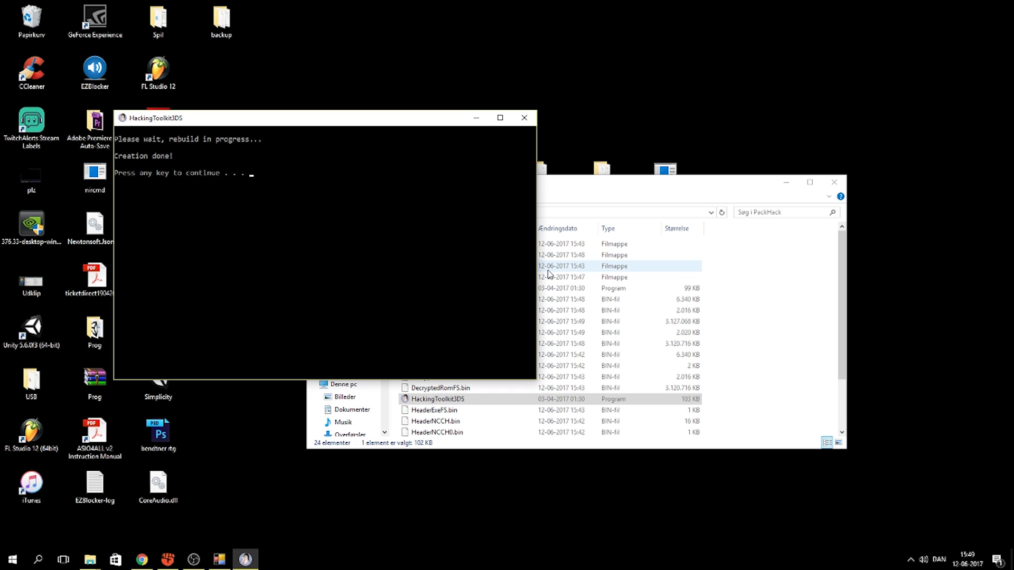
{"action": "key", "text": "Return"}
{"action": "left_click", "coordinate": [525, 118]}
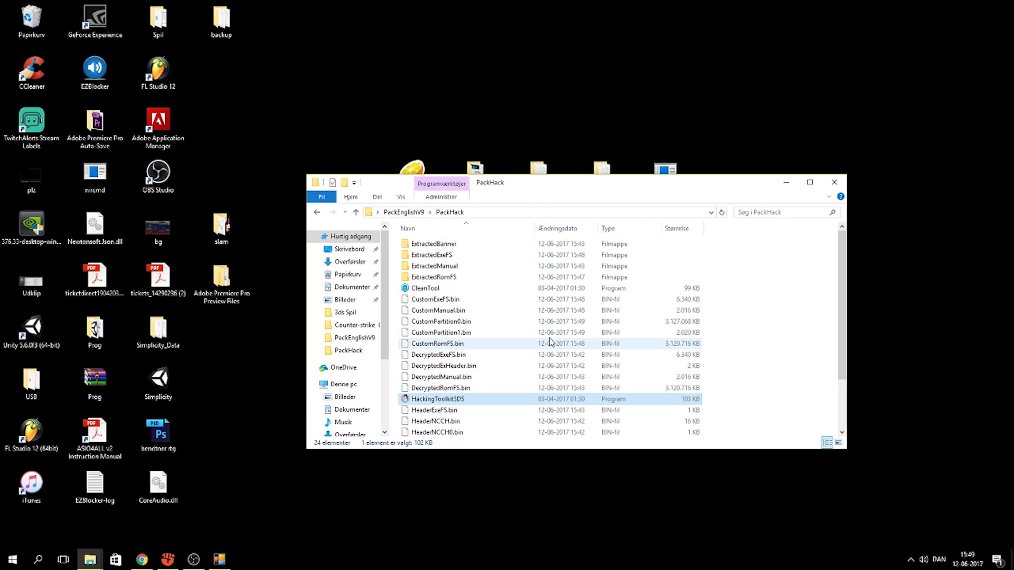
{"action": "scroll", "coordinate": [550, 342], "scroll_direction": "down", "scroll_amount": 2}
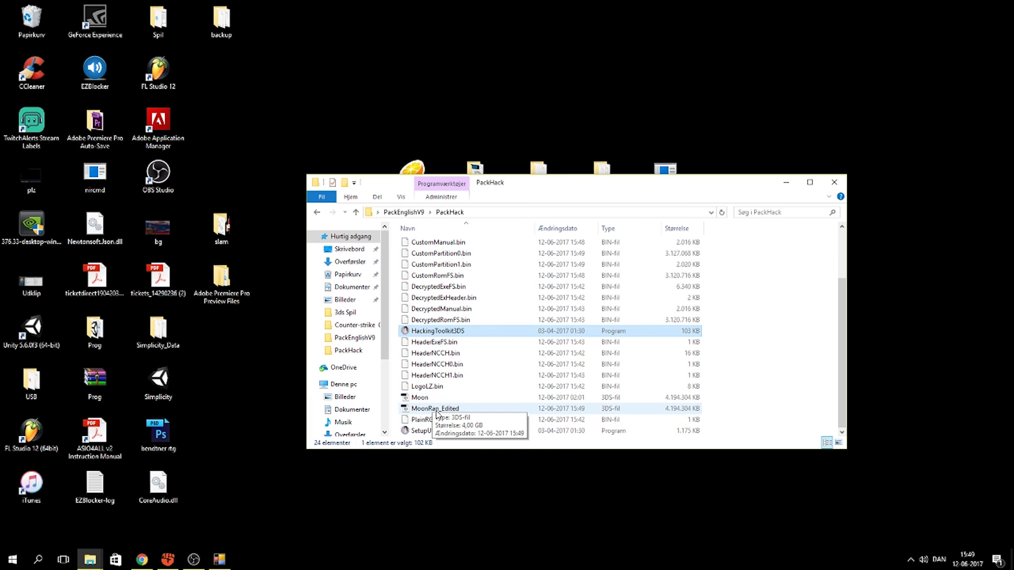
Move MoonRan_Edited out of PackHack to the desktop, close the PackHack window, and put the file into the 3ds Spil folder
{"action": "left_click_drag", "start_coordinate": [430, 411], "coordinate": [328, 104]}
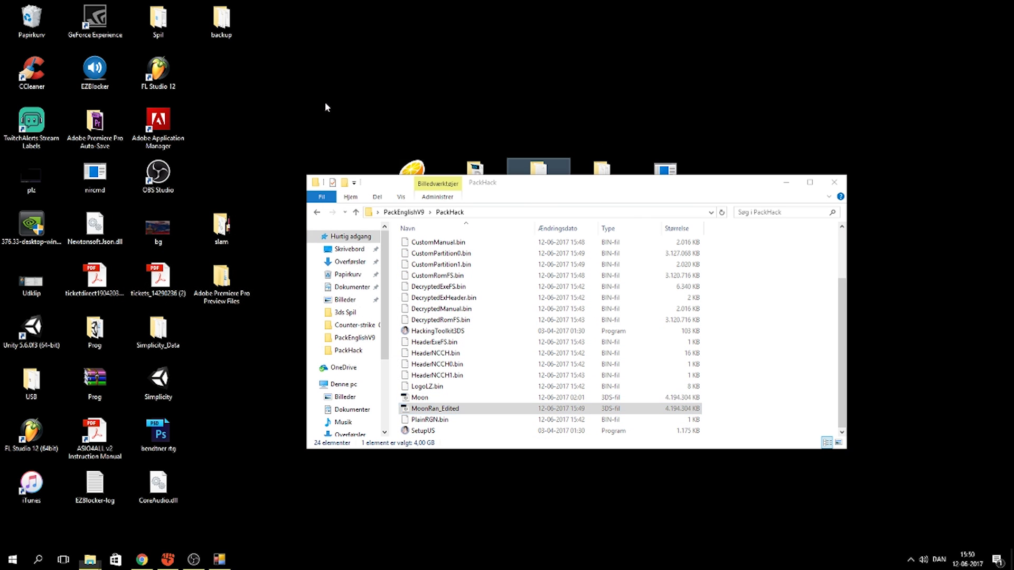
{"action": "left_click", "coordinate": [835, 183]}
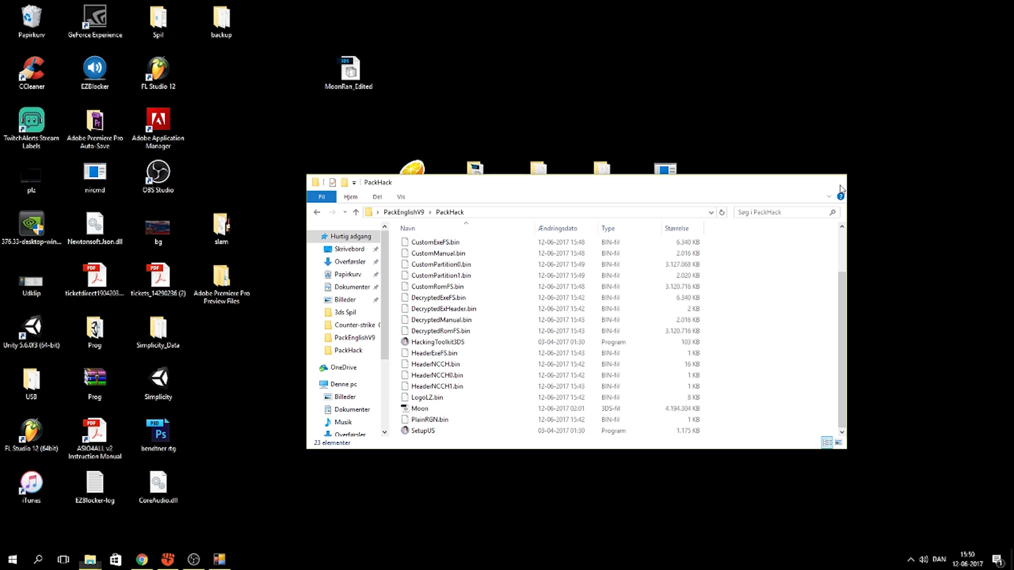
{"action": "left_click_drag", "start_coordinate": [349, 72], "coordinate": [476, 171]}
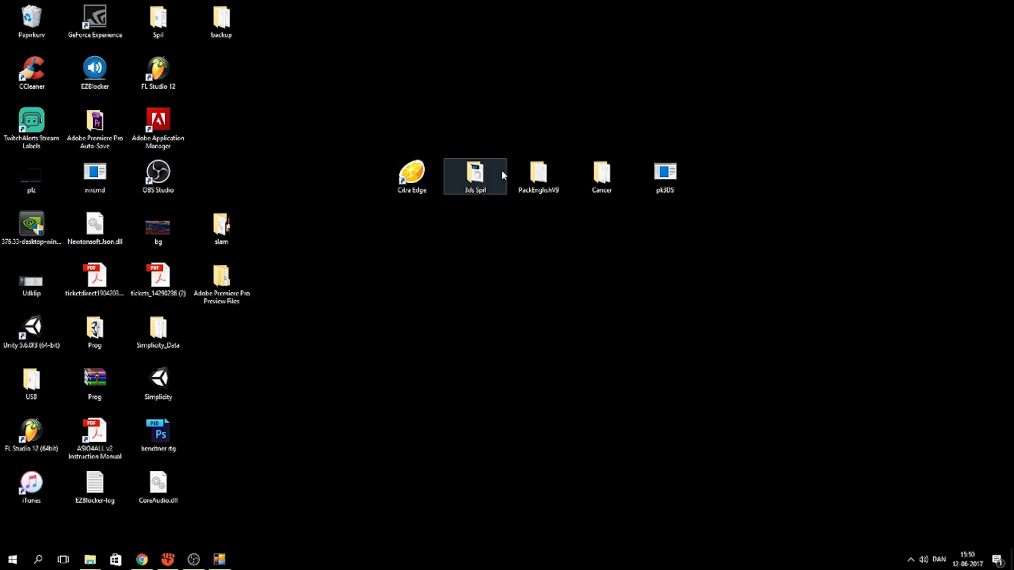
Switch to Citra Edge, launch MoonRan_Edited, and move the character around the tall grass to find a wild Pokémon
{"action": "left_click", "coordinate": [415, 182]}
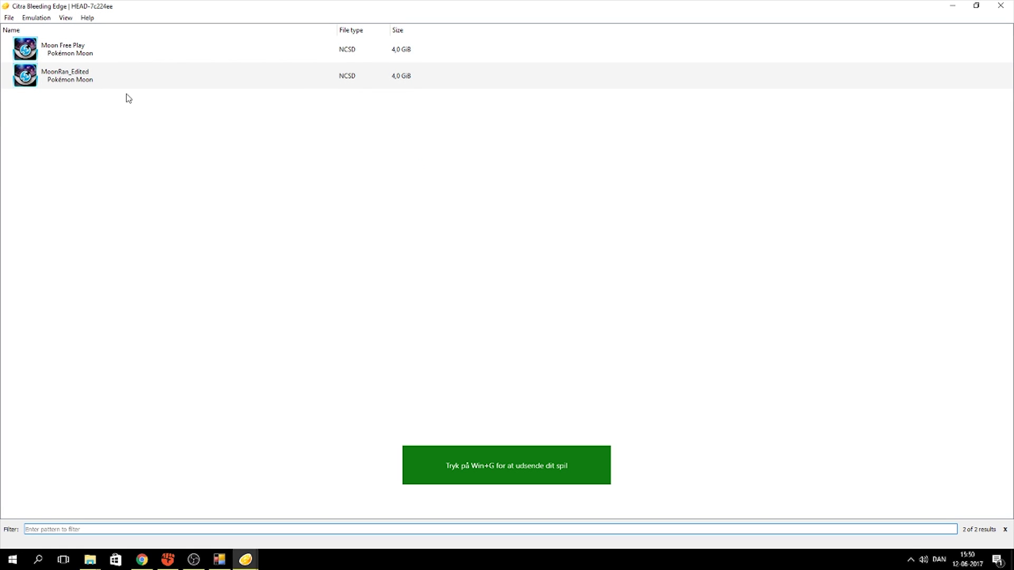
{"action": "left_click", "coordinate": [122, 84]}
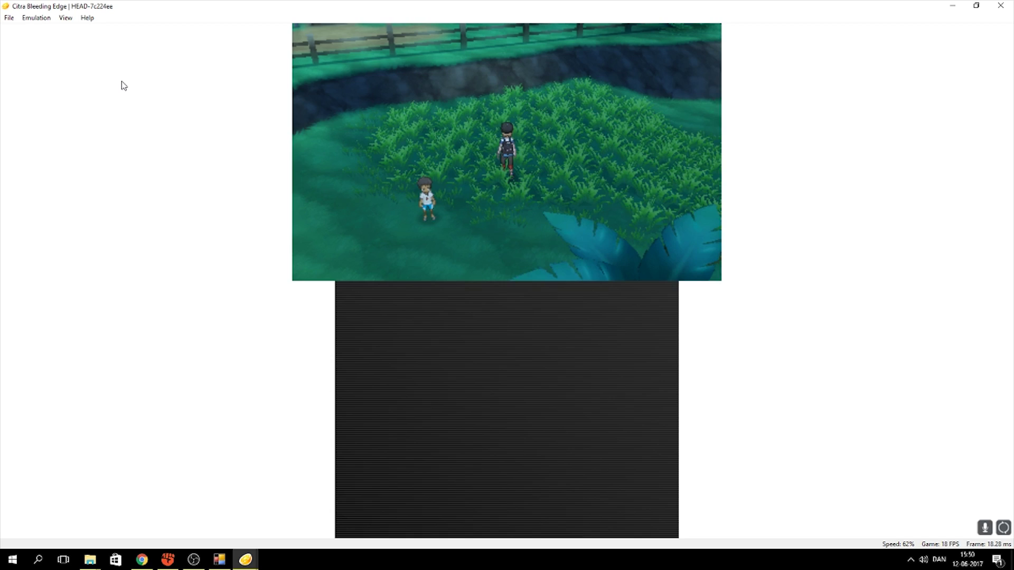
{"action": "key", "text": "Right"}
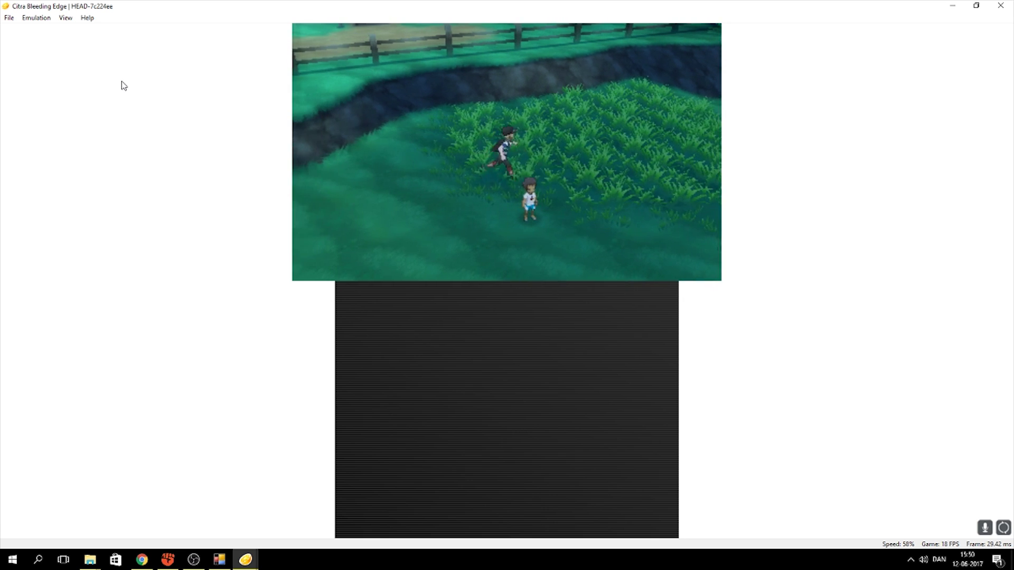
{"action": "key", "text": "Left"}
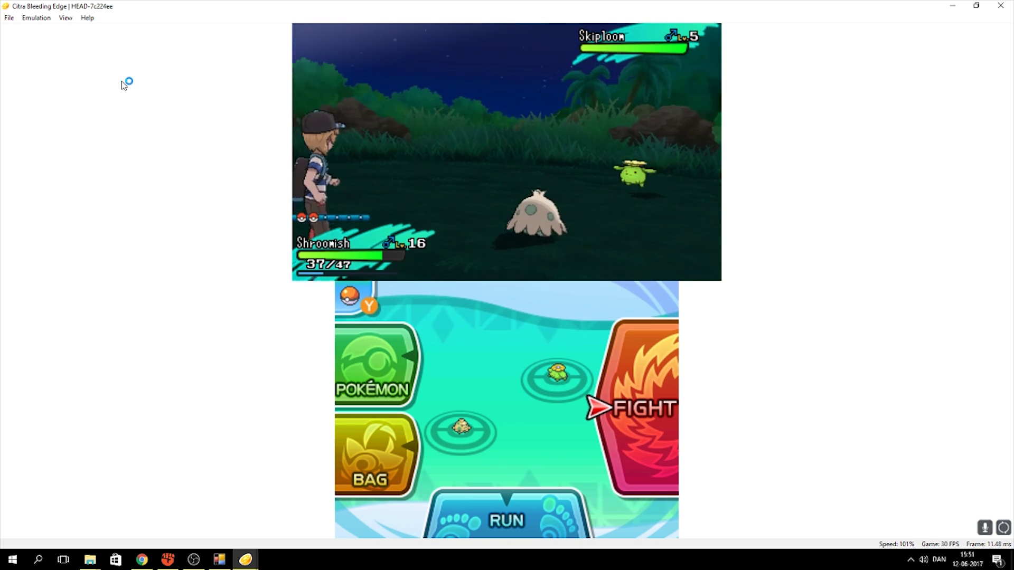
Review Shroomish's moves and the Pokémon party during the Skiploom battle, and run from the battle
{"action": "key", "text": "a"}
{"action": "key", "text": "Down"}
{"action": "key", "text": "s"}
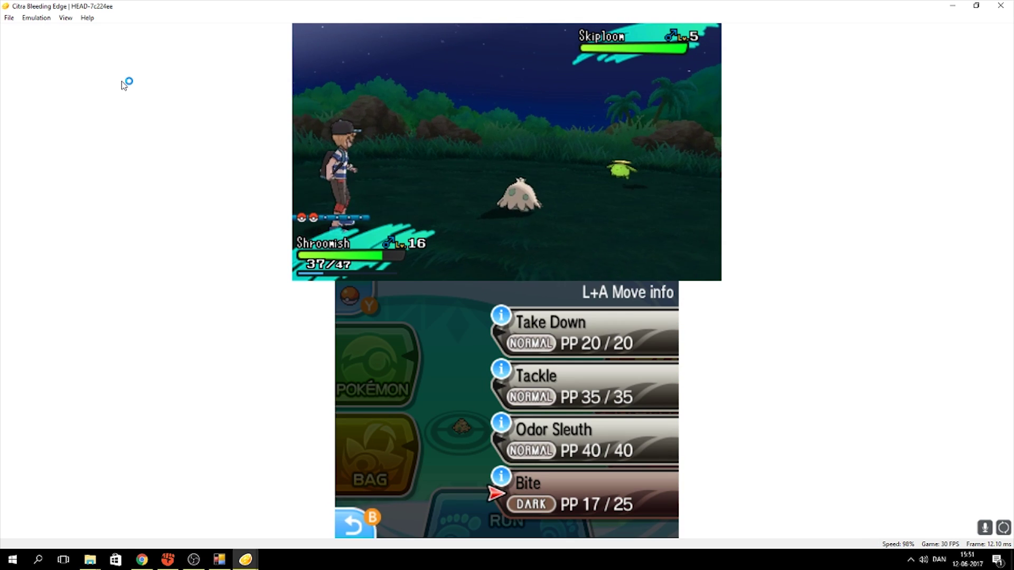
{"action": "key", "text": "Left"}
{"action": "key", "text": "a"}
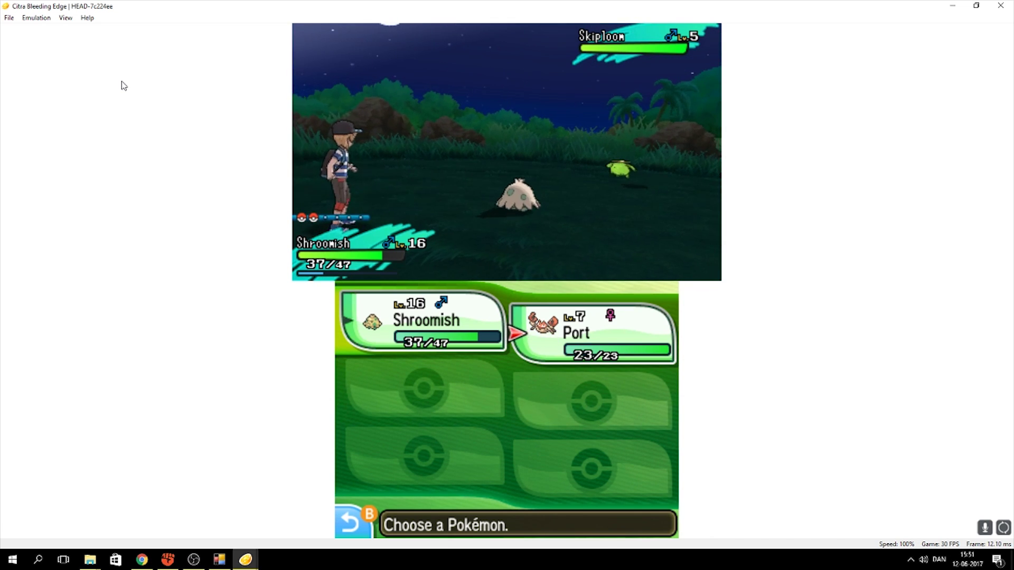
{"action": "left_click", "coordinate": [342, 524]}
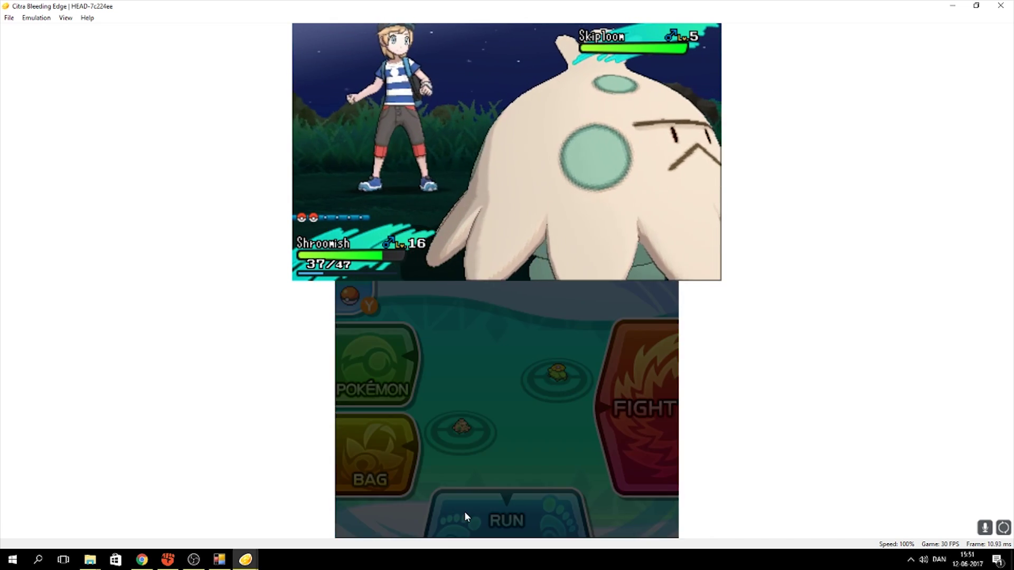
{"action": "left_click", "coordinate": [480, 516]}
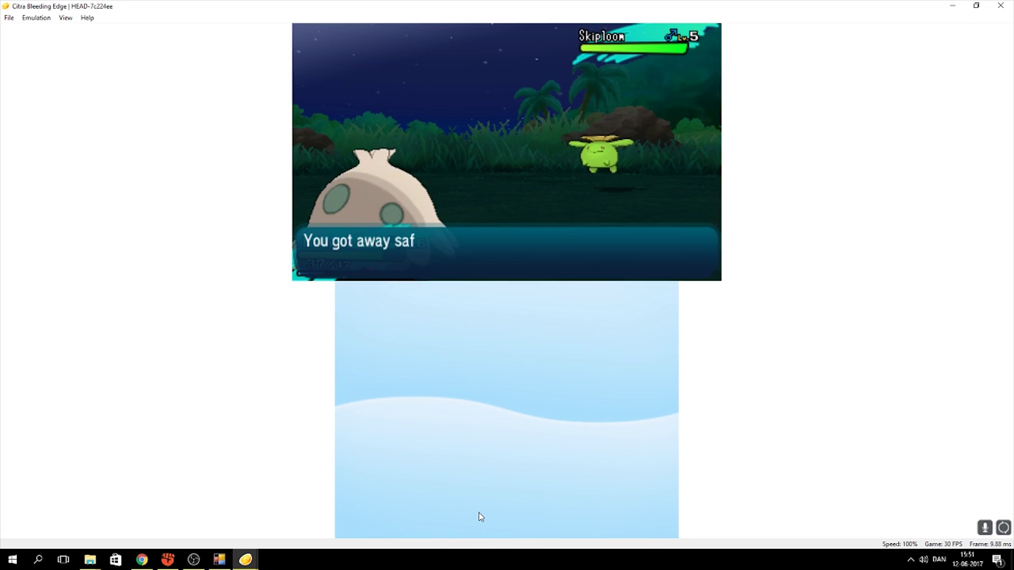